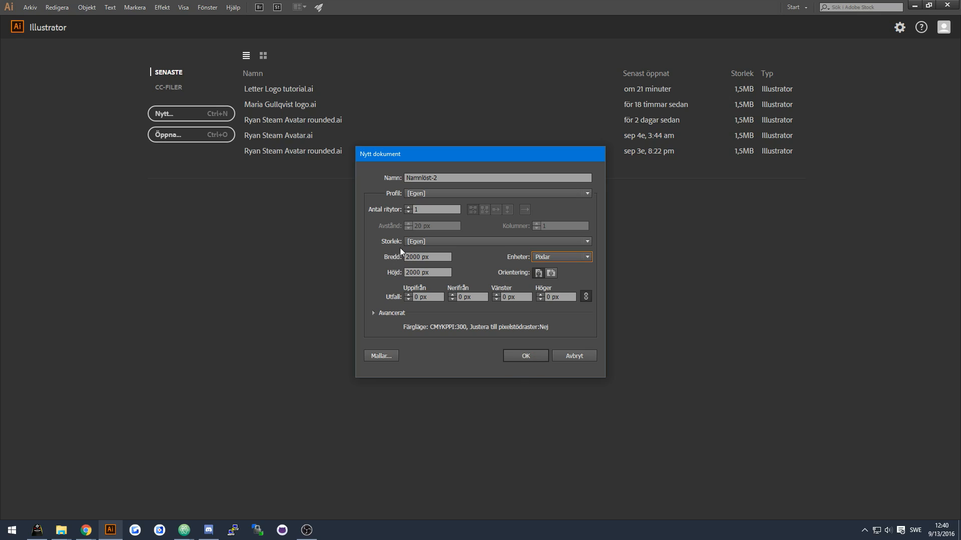
Create the new 2000 × 2000 px document.
click(541, 358)
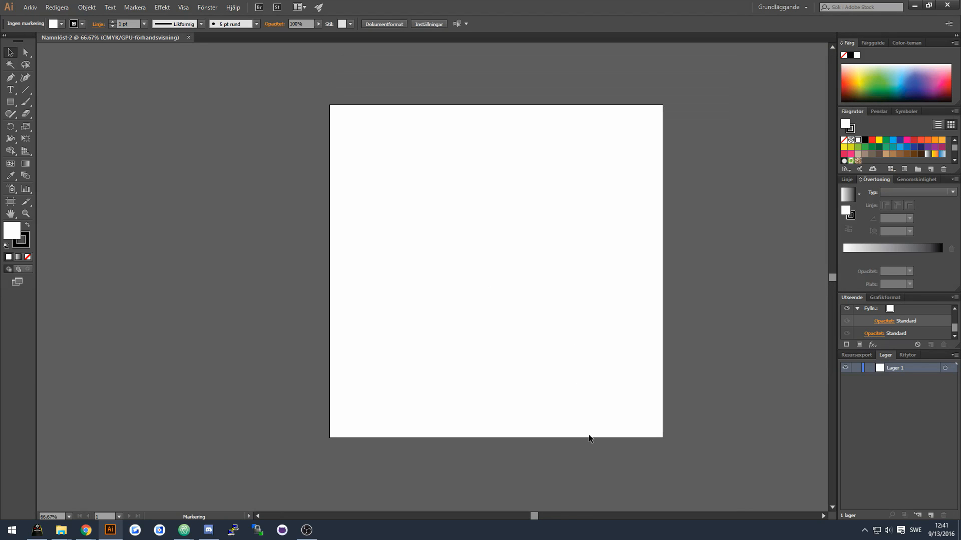
drag(537, 519, 545, 524)
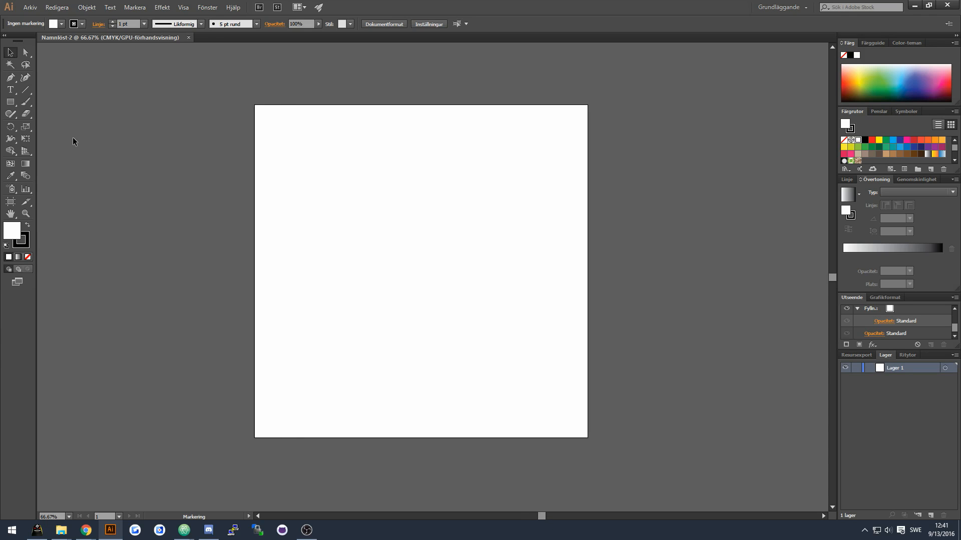
Add an N text object on the artboard and set its font size to 800 pt.
click(10, 89)
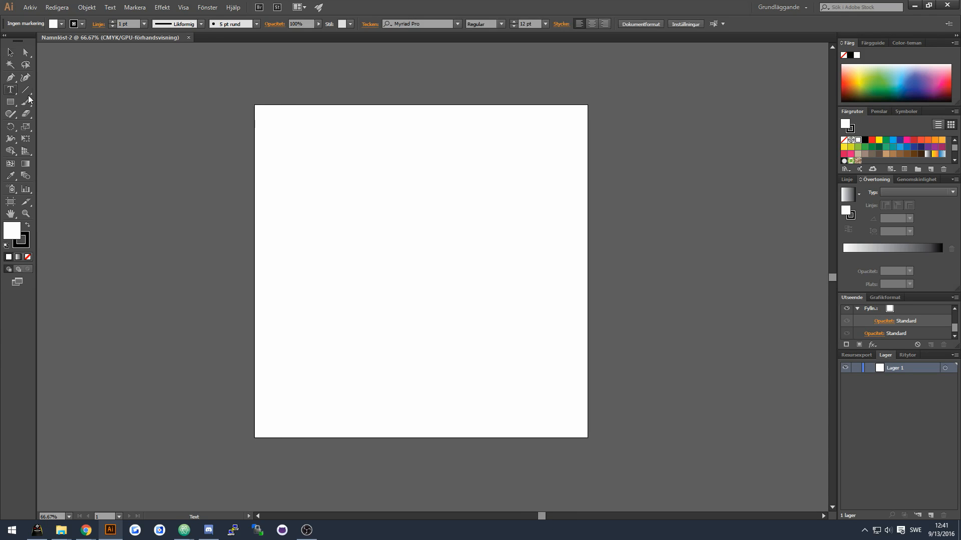
click(391, 267)
key(Escape)
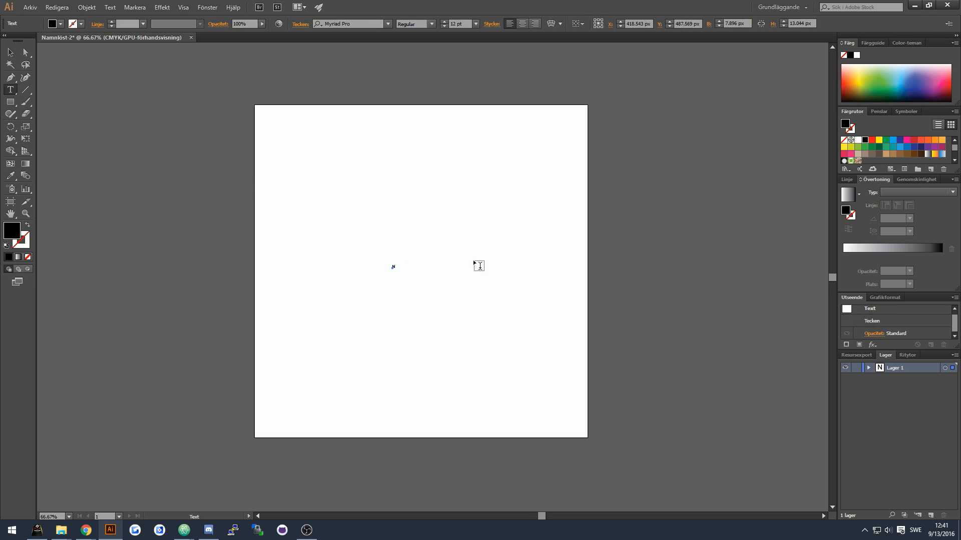
click(458, 22)
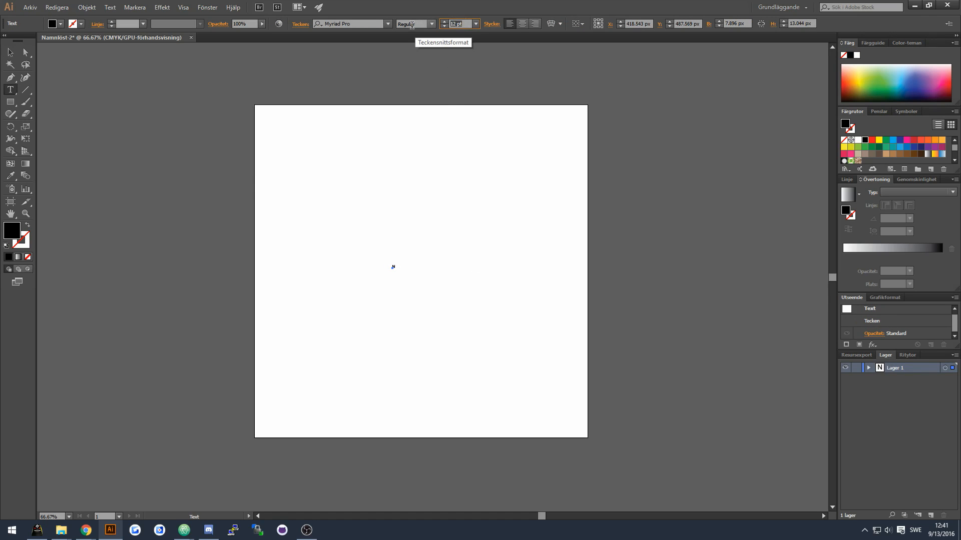
text(800)
key(Return)
click(369, 22)
text(roboto)
key(Escape)
click(431, 23)
click(426, 123)
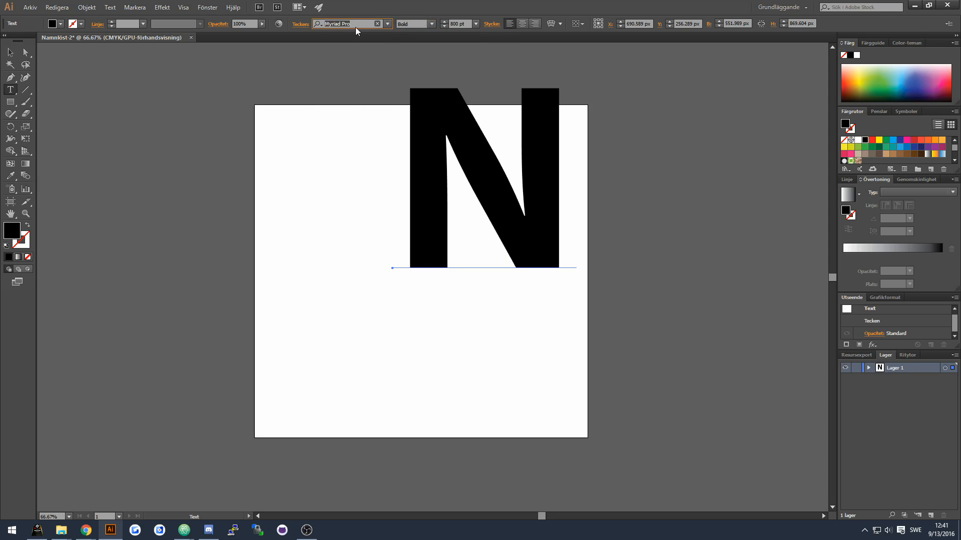
Set the N's font to Roboto in Bold style.
text(roboto)
key(Return)
click(431, 24)
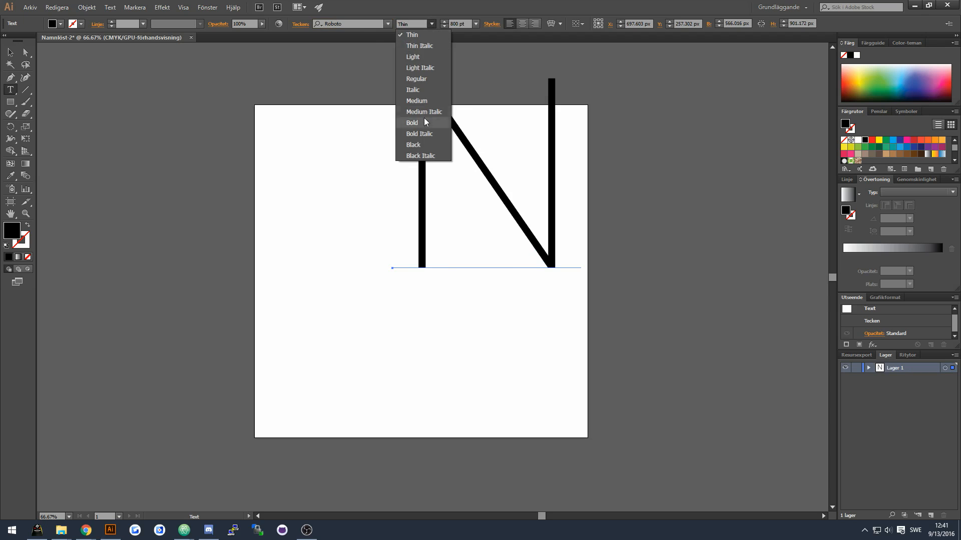
click(425, 122)
Move the N letter into the middle of the artboard.
key(v)
drag(508, 171, 441, 268)
drag(514, 137, 493, 169)
mouse_move(433, 292)
mouse_down()
mouse_move(437, 282)
mouse_move(444, 295)
mouse_up()
click(666, 247)
Show rulers, add vertical guides along the edges of the N's two stems, and delete the letter.
key(ctrl+1)
key(ctrl+r)
drag(44, 150, 321, 142)
drag(42, 174, 366, 174)
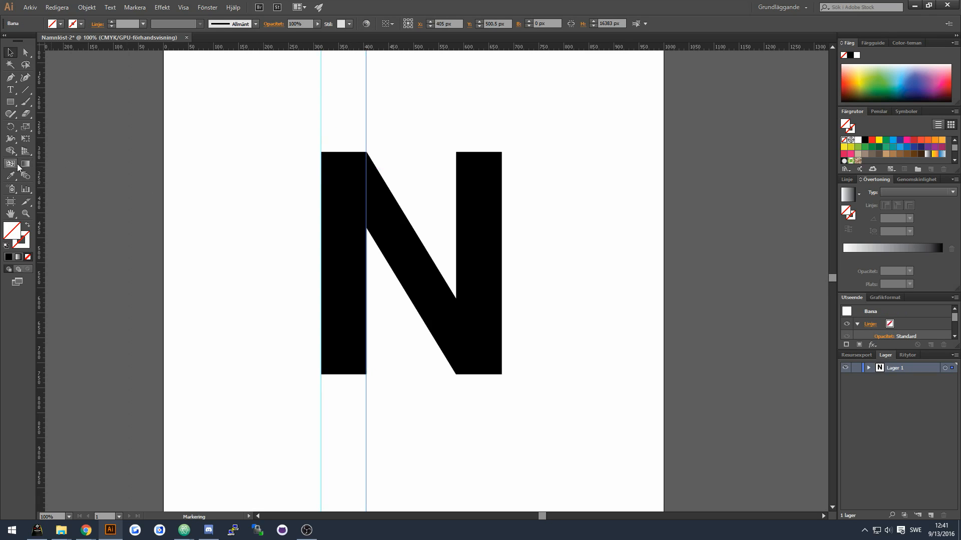
drag(43, 162, 502, 181)
click(387, 186)
key(Delete)
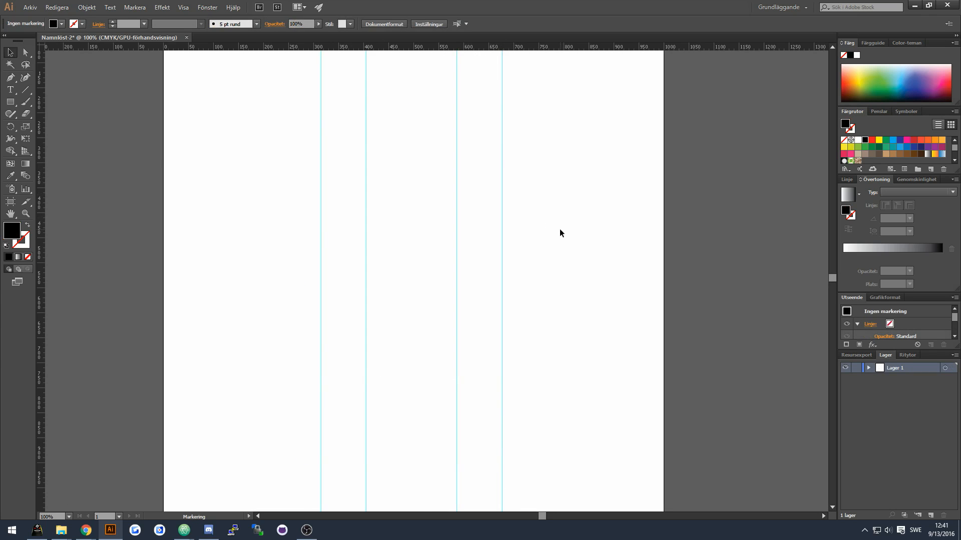
Add another vertical guide and rotate it by 45°.
drag(322, 215, 283, 227)
right_click(283, 227)
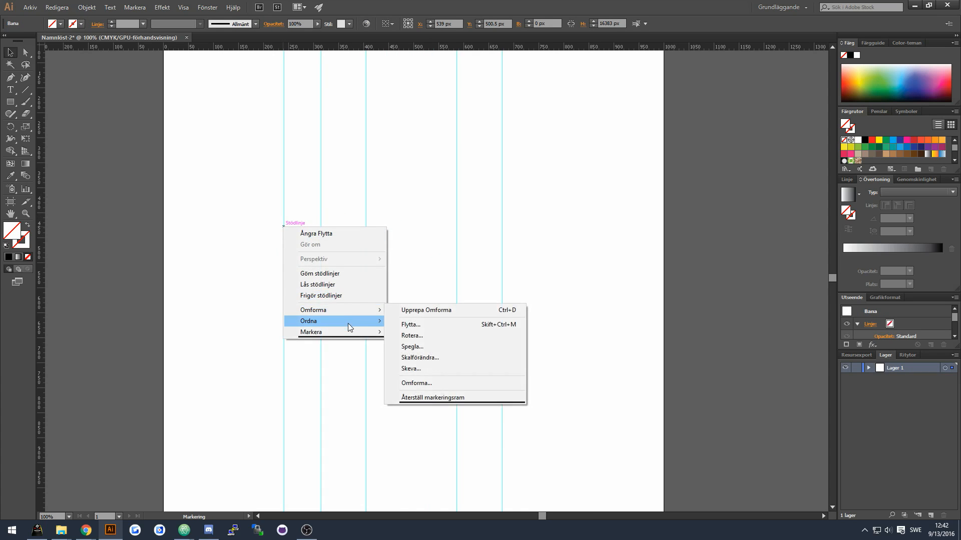
mouse_move(347, 310)
click(412, 335)
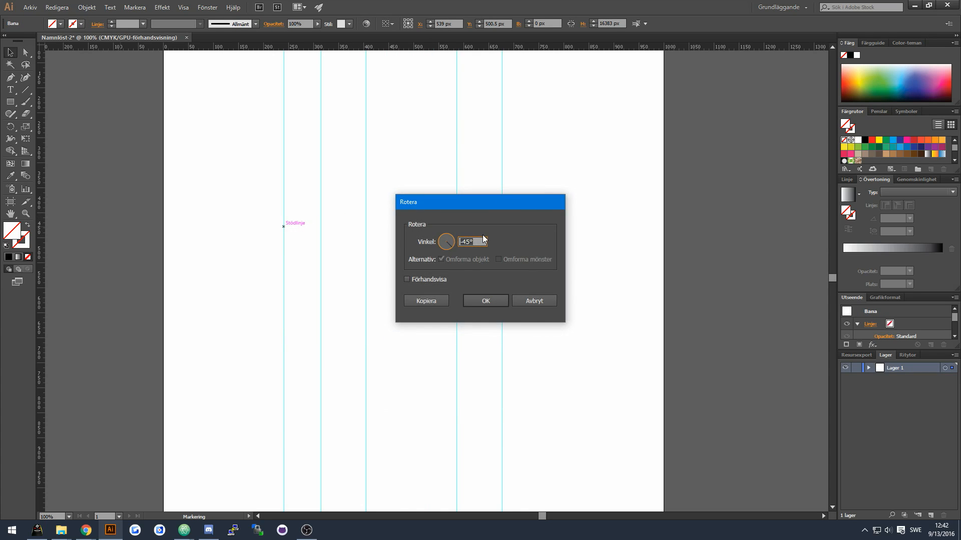
text(45)
key(Return)
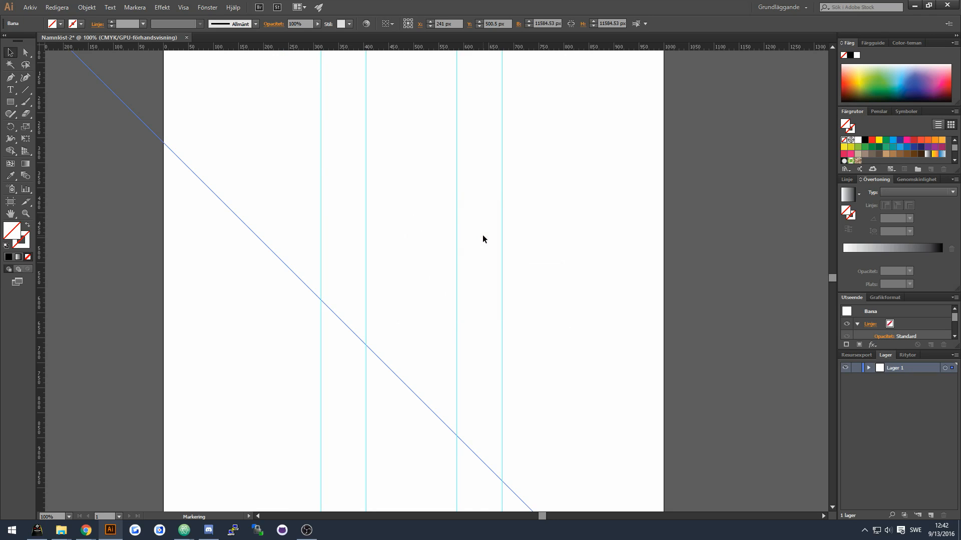
Position the diagonal guide and make a second parallel diagonal guide beside it.
drag(390, 366, 452, 230)
click(243, 244)
right_click(257, 239)
click(330, 194)
drag(401, 179, 405, 265)
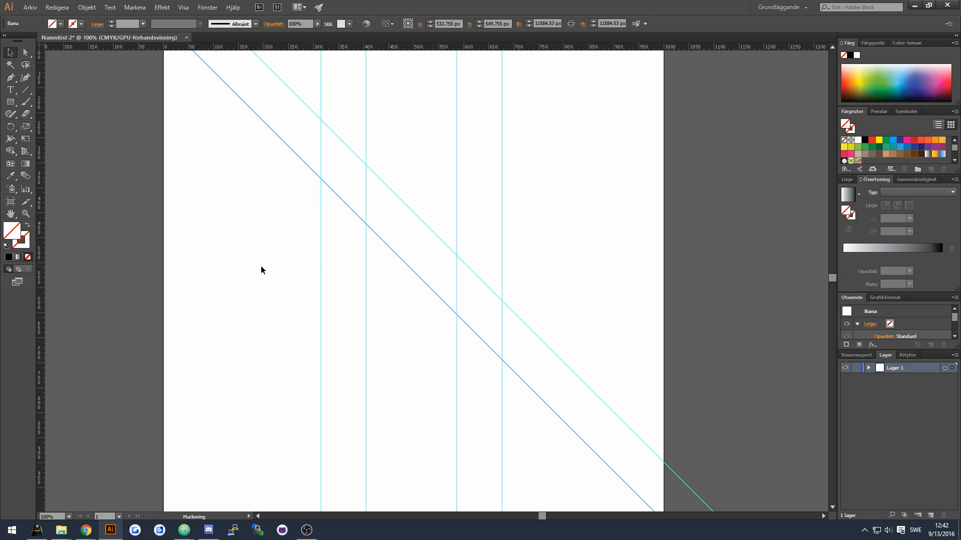
click(262, 268)
Copy a vertical guide, rotate the copy by -45° and move it into place.
right_click(274, 236)
mouse_move(308, 342)
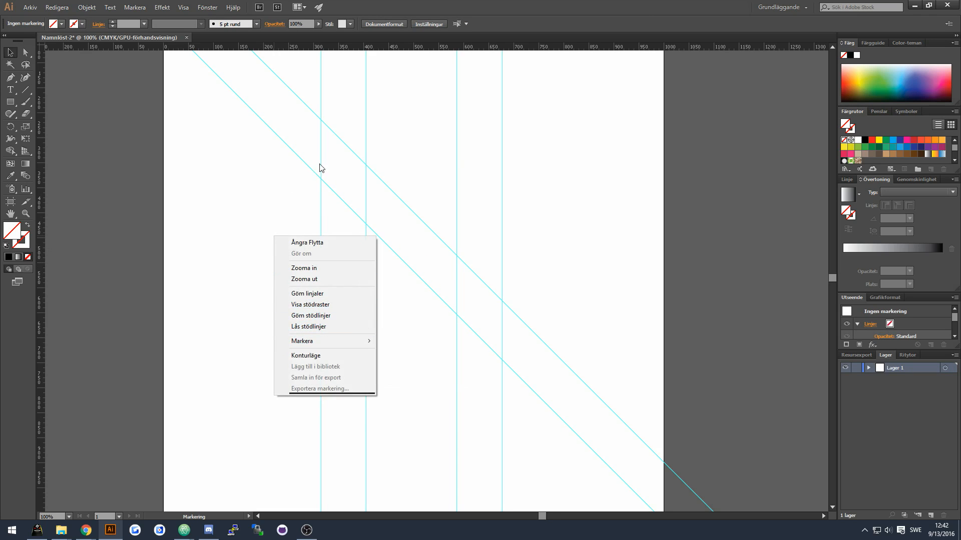
click(321, 203)
key(ctrl+c)
key(ctrl+v)
right_click(434, 184)
mouse_move(500, 268)
click(579, 296)
text(-45)
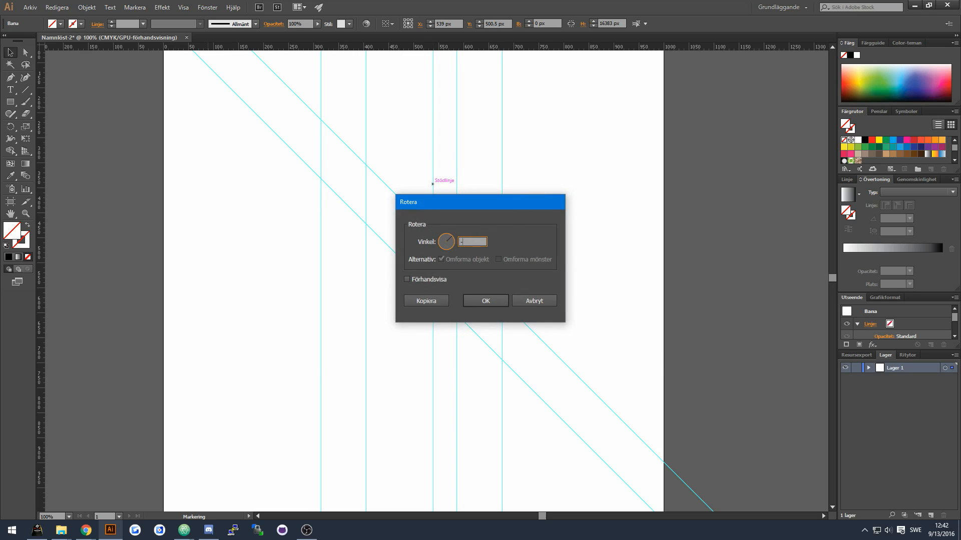
key(Return)
drag(483, 215, 380, 120)
Duplicate the -45° guide lower down and shift the outer vertical guides slightly outward.
key(ctrl+c)
key(ctrl+v)
drag(412, 304, 459, 343)
click(414, 330)
drag(321, 227, 314, 230)
drag(502, 248, 510, 249)
Select all guides and lock the Guidelines layer.
click(486, 216)
drag(606, 199, 265, 388)
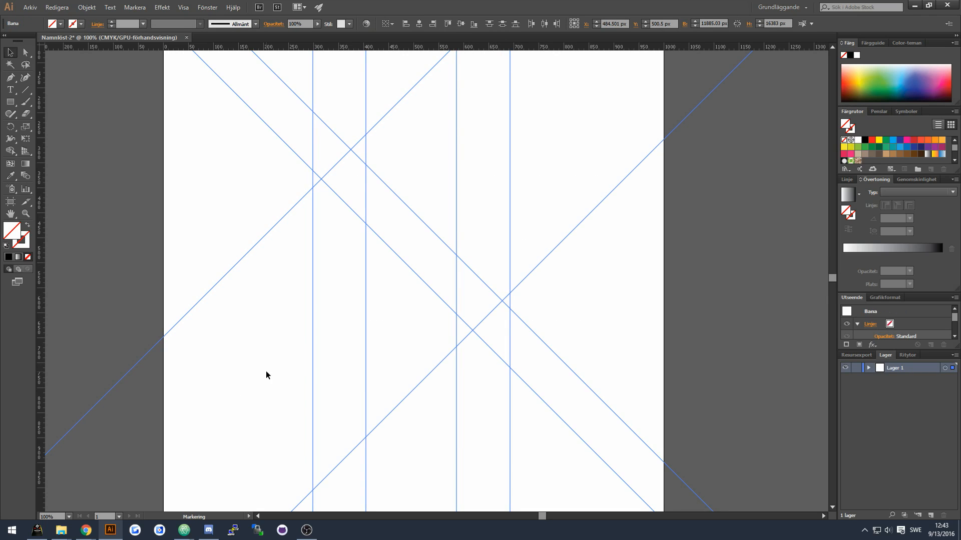
click(856, 368)
click(845, 369)
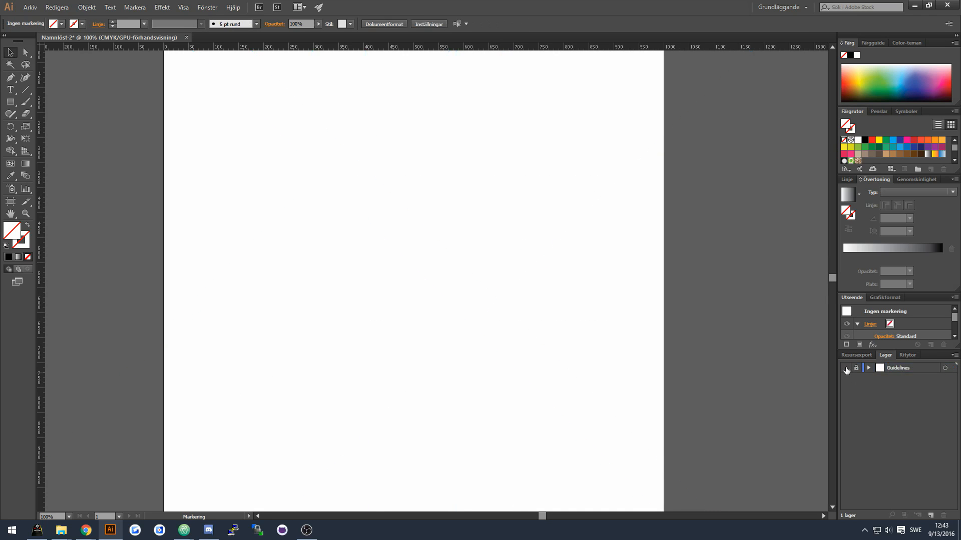
click(845, 368)
Add a new layer and start the diagonal stroke with the Pen tool, rounding its upper corner.
click(931, 515)
key(p)
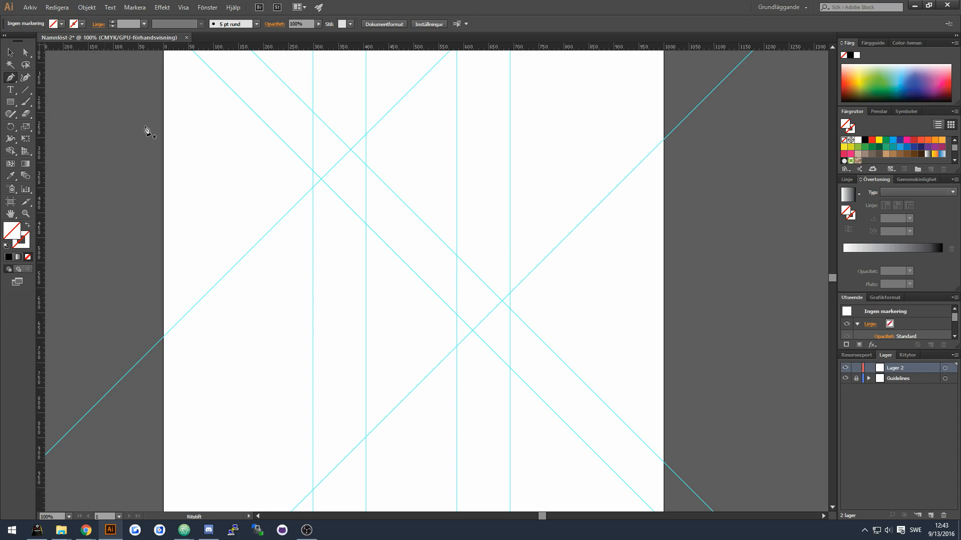
click(425, 226)
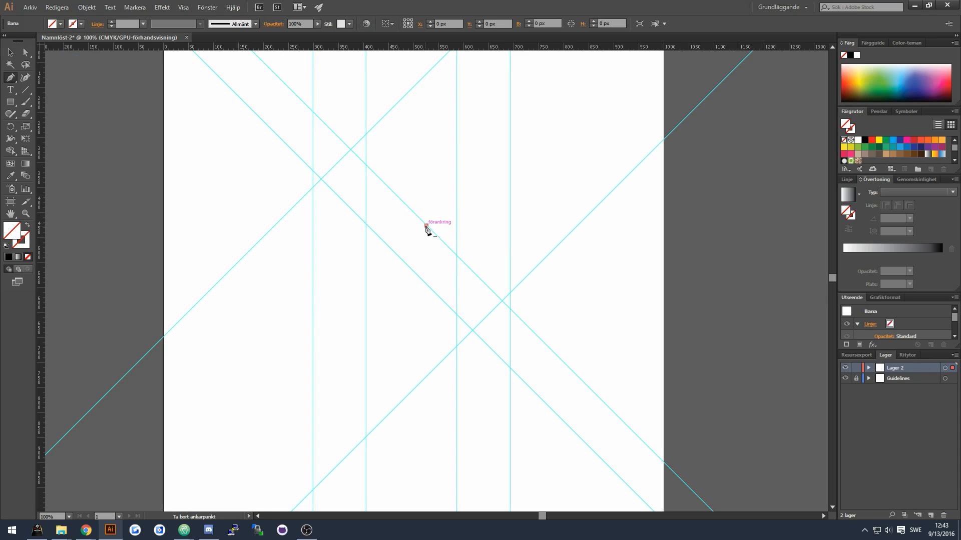
click(359, 159)
click(342, 158)
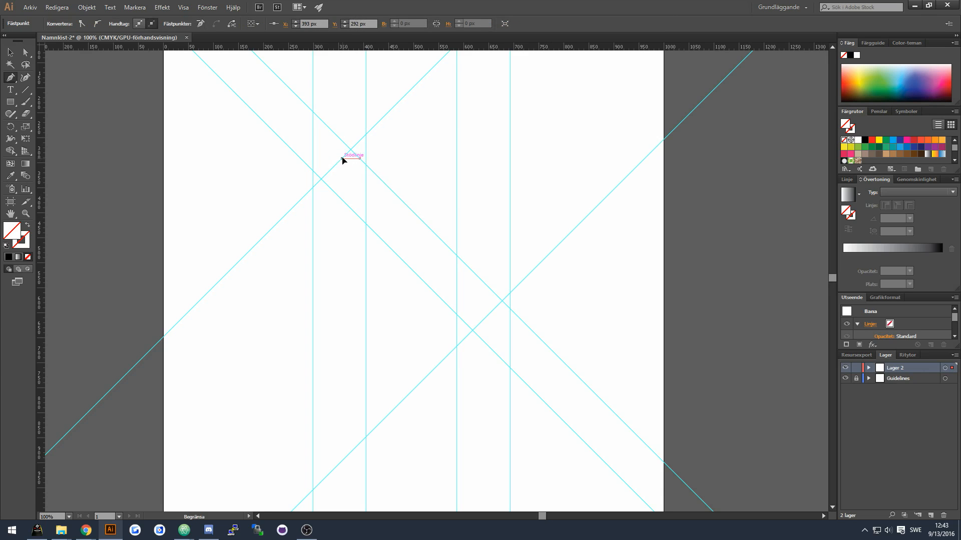
drag(332, 165, 339, 197)
click(313, 188)
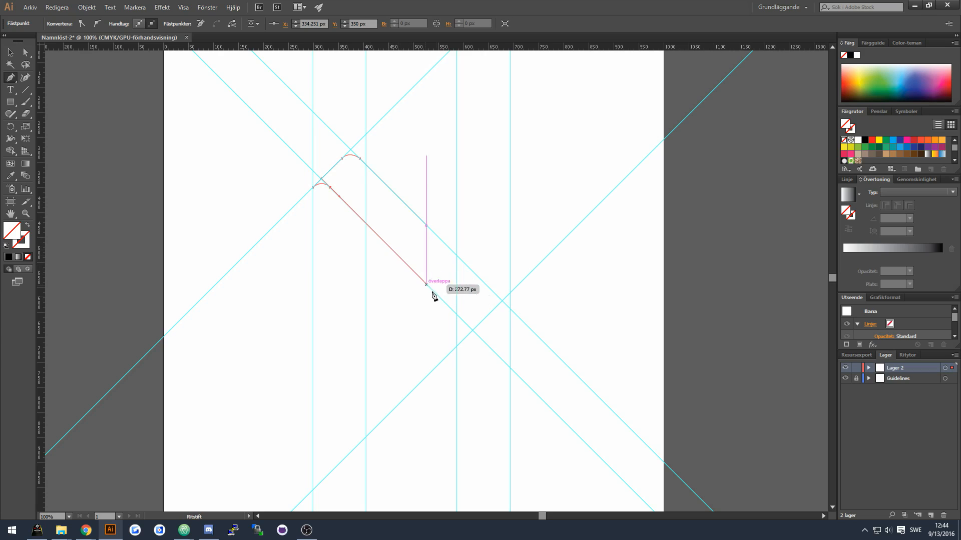
Continue the path with a rounded lower corner and close it at the starting point.
click(464, 323)
drag(480, 322, 483, 320)
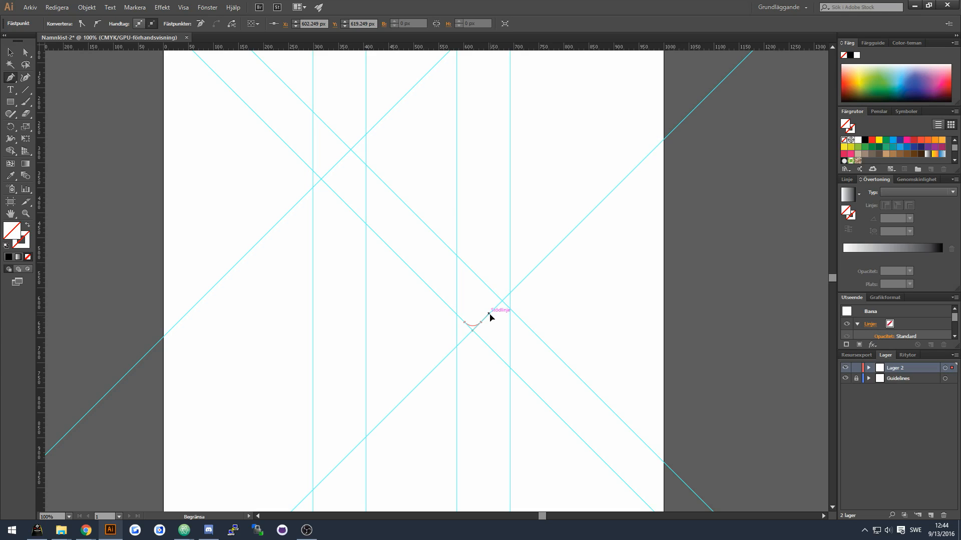
drag(489, 314, 490, 316)
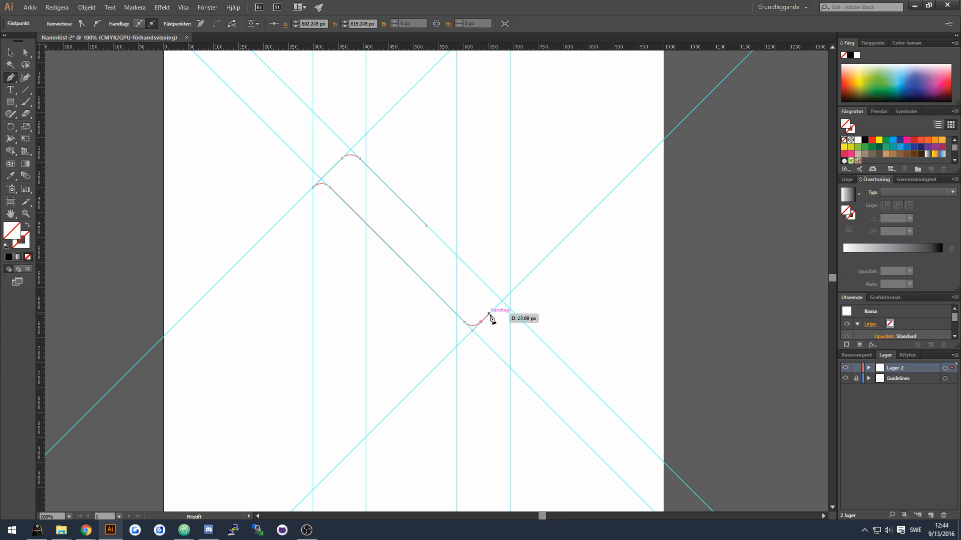
click(510, 294)
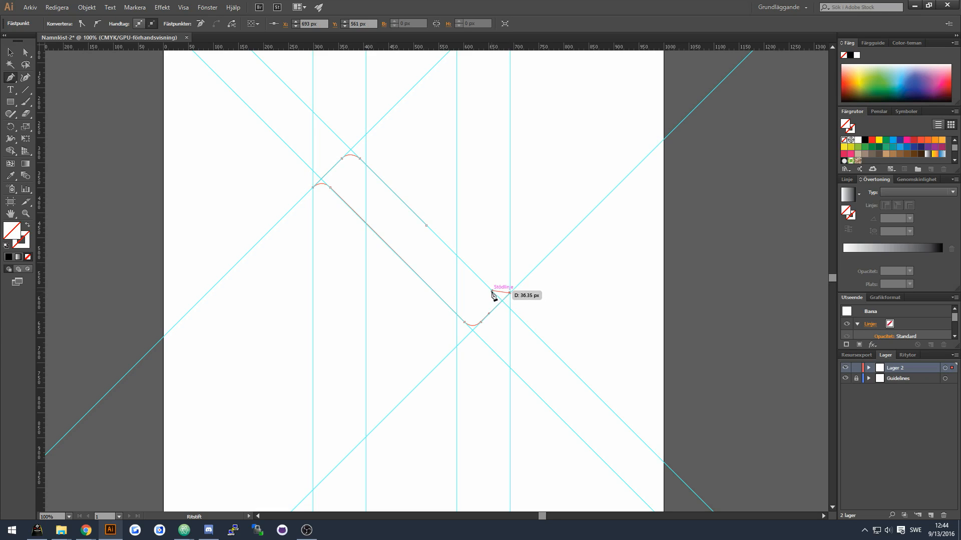
drag(493, 294, 488, 289)
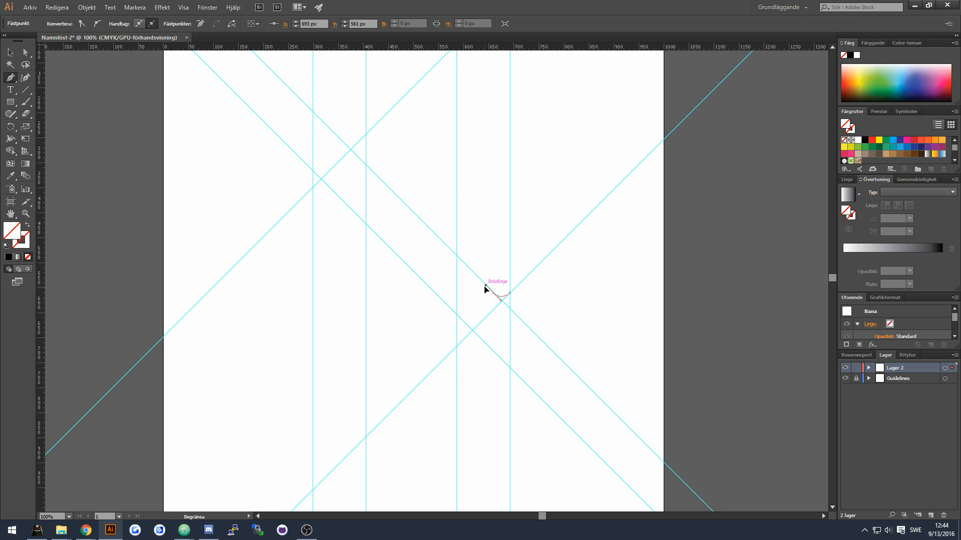
drag(484, 287, 484, 286)
click(427, 226)
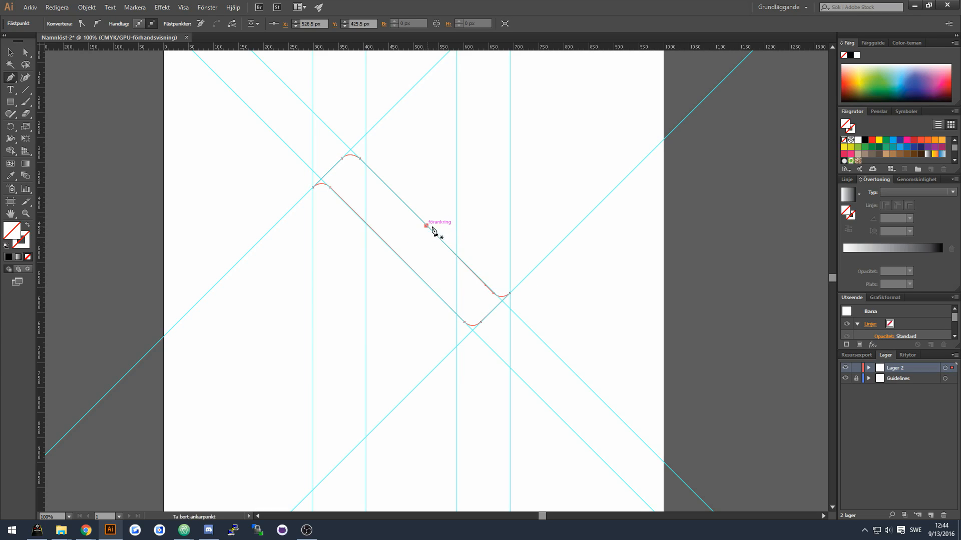
Fill the diagonal stroke path with black.
key(v)
click(413, 257)
click(414, 212)
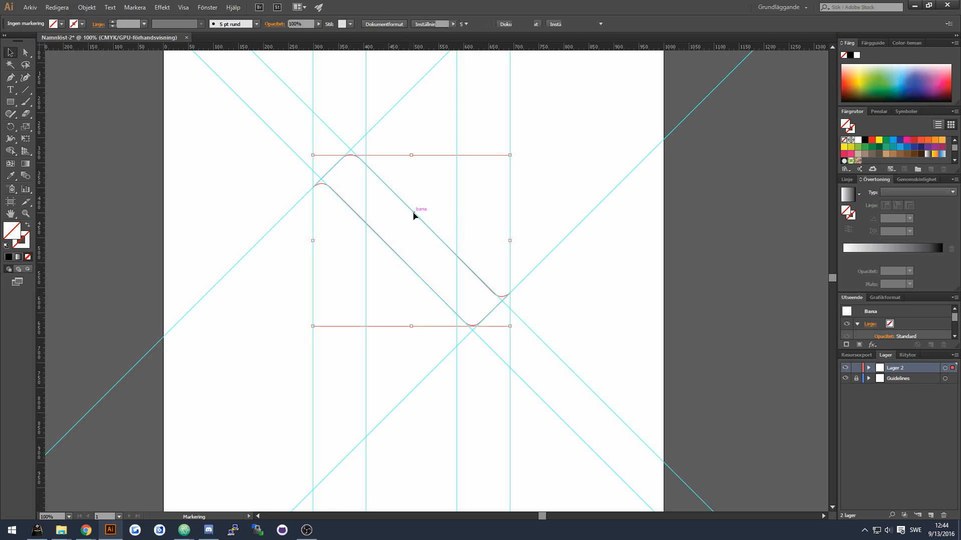
click(60, 24)
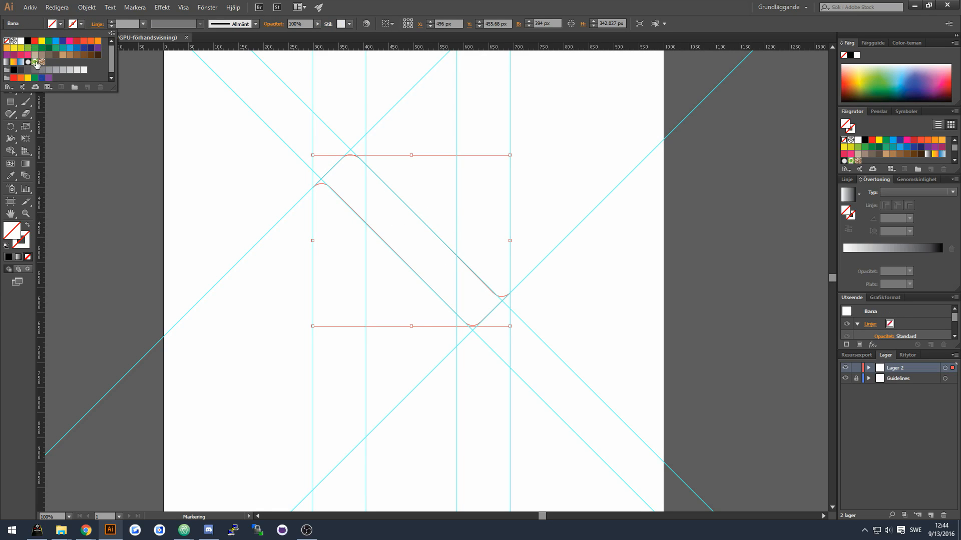
click(30, 42)
click(446, 168)
click(846, 379)
click(846, 379)
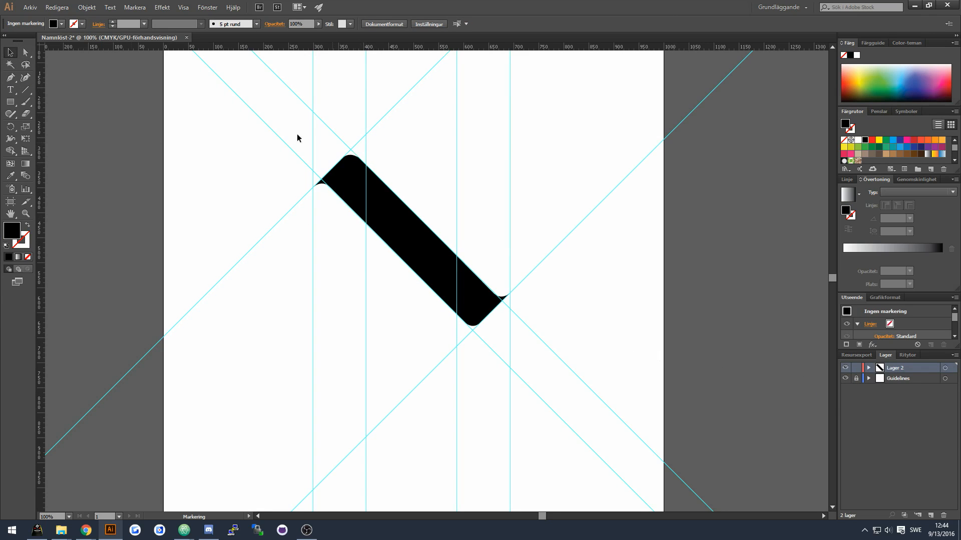
Move the inner vertical guides to the diagonal stroke's top and bottom corners.
drag(366, 152, 351, 152)
drag(456, 200, 472, 198)
click(451, 177)
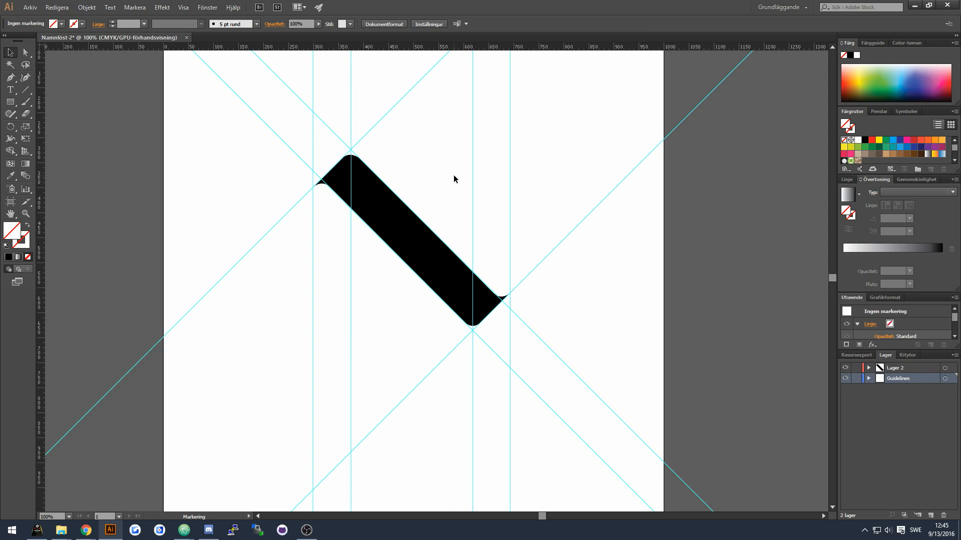
Add horizontal guides at the top and bottom corners of the diagonal stroke.
click(910, 369)
key(p)
scroll(442, 123, up, 2)
drag(434, 48, 423, 181)
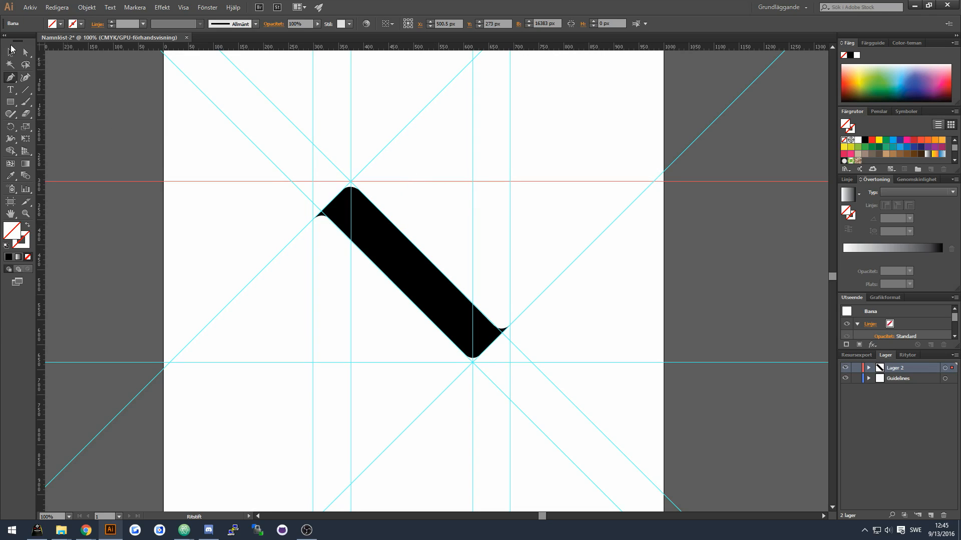
Expand the drawing layer and lock the Guidelines layer.
click(869, 368)
click(908, 379)
shift+click(909, 389)
drag(908, 389, 879, 410)
click(856, 390)
Draw the N's left stem with the Pen tool, curving its lower inner corner, and close the path.
click(313, 362)
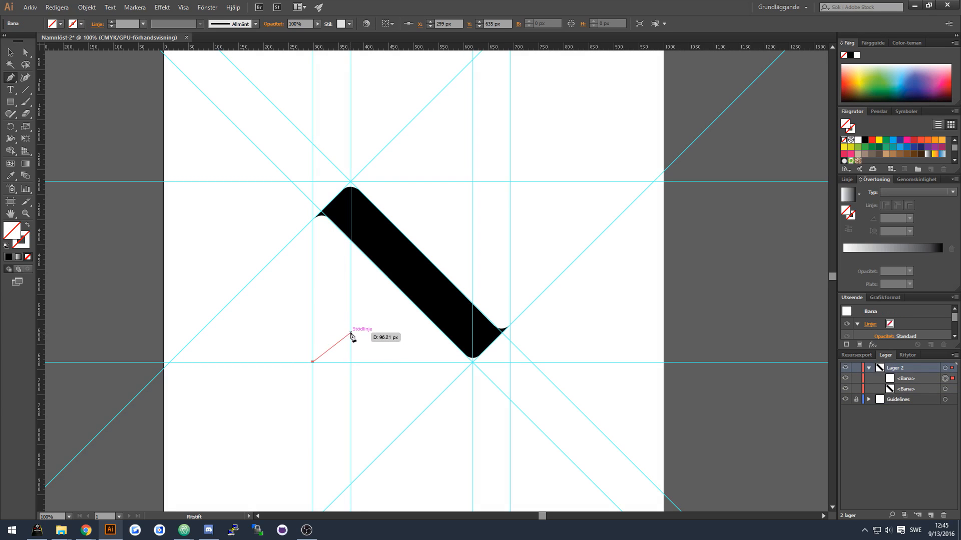
drag(350, 326, 350, 300)
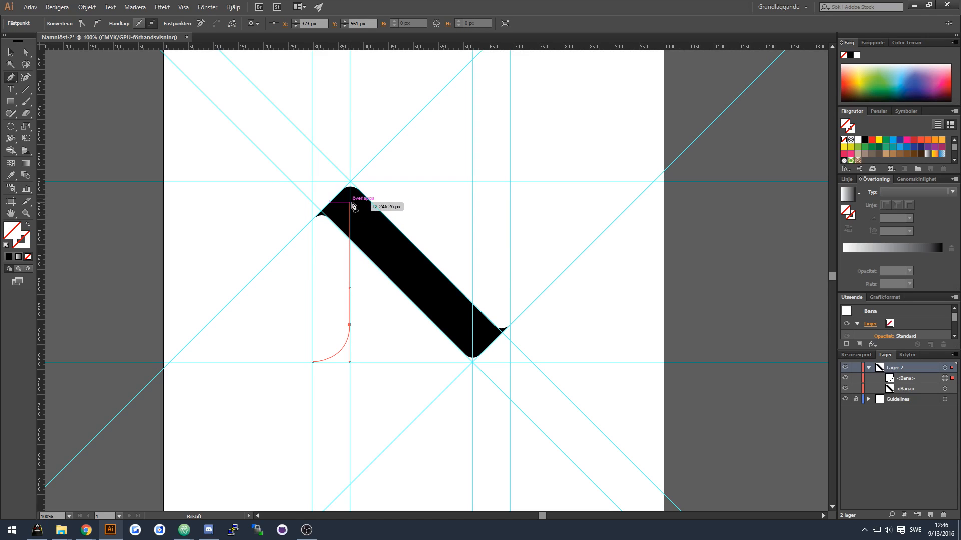
click(350, 203)
click(323, 209)
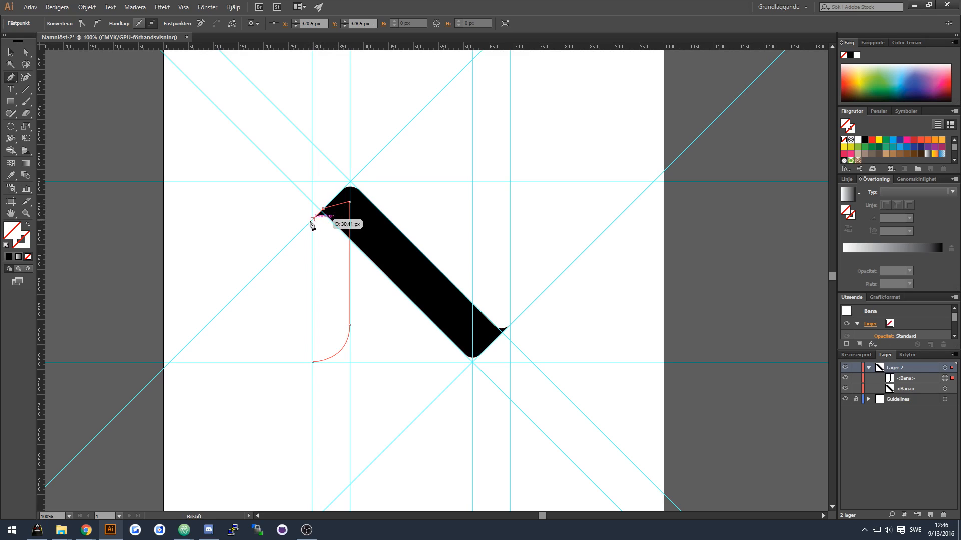
click(313, 219)
click(312, 361)
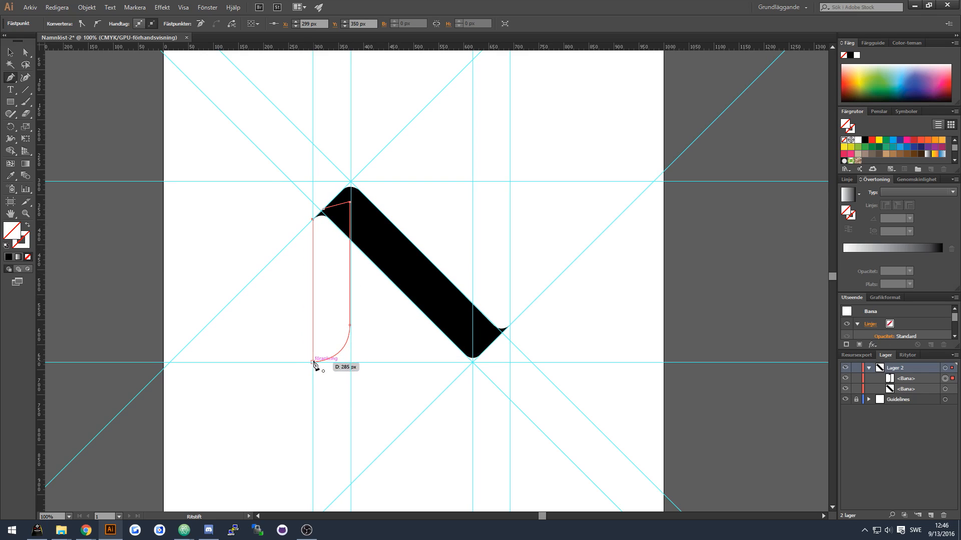
Select the left stem and fill it with a dark gray swatch.
click(15, 54)
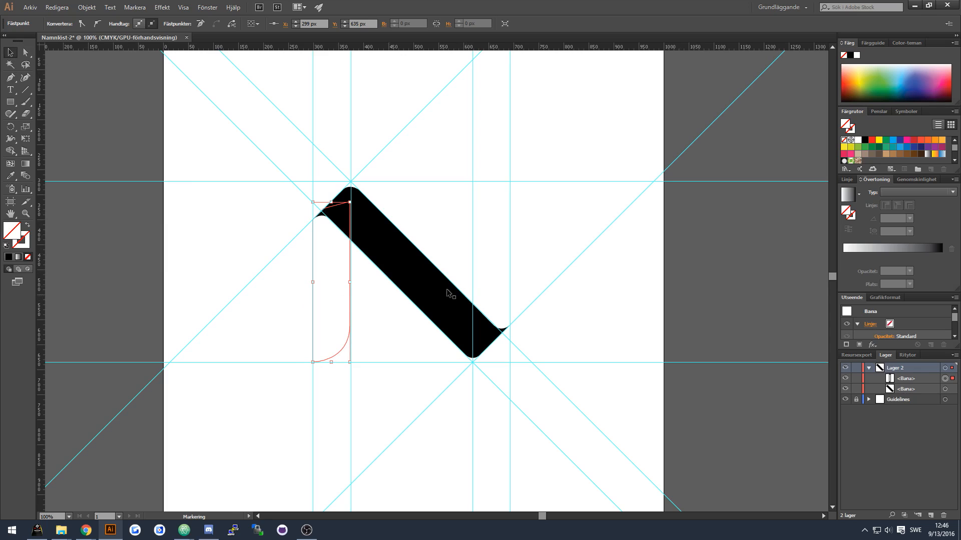
click(341, 293)
click(349, 294)
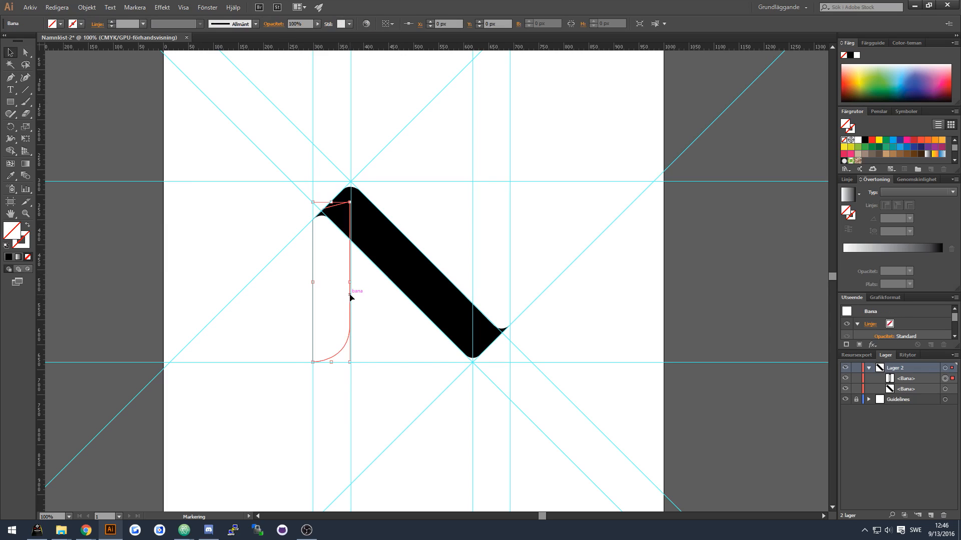
click(55, 25)
click(27, 73)
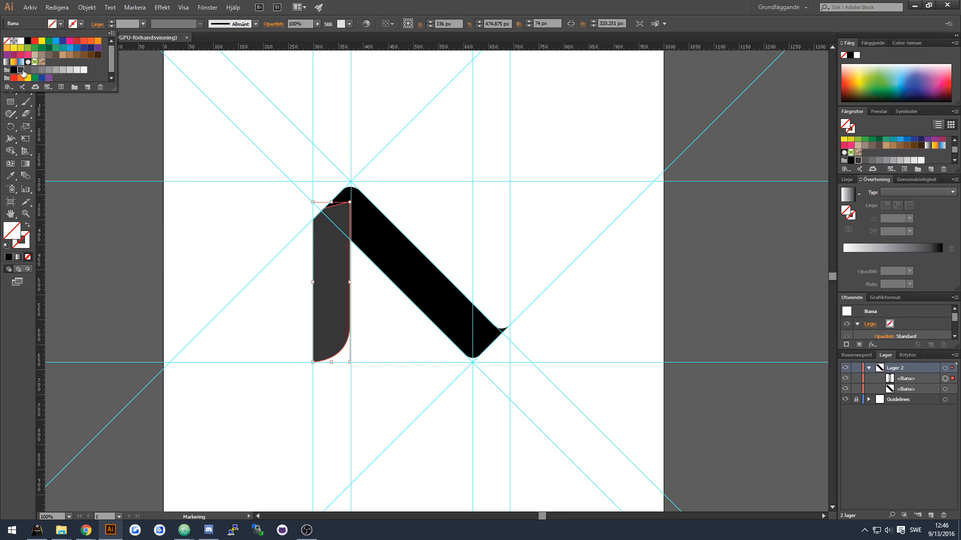
Send the left stem behind the diagonal stroke.
click(368, 268)
right_click(329, 256)
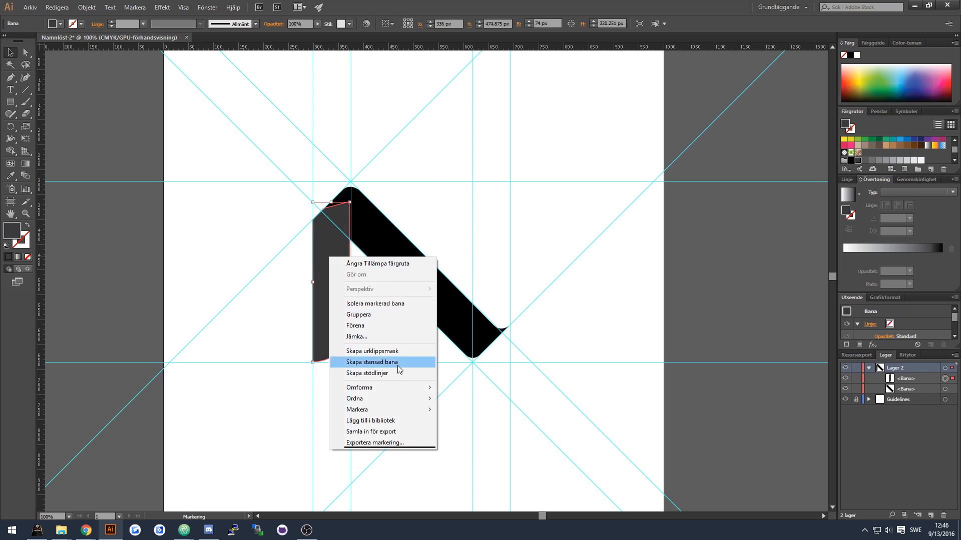
mouse_move(397, 392)
click(441, 416)
Draw the N's right stem with the Pen tool, curving its upper inner corner, and close the path.
click(10, 77)
click(510, 181)
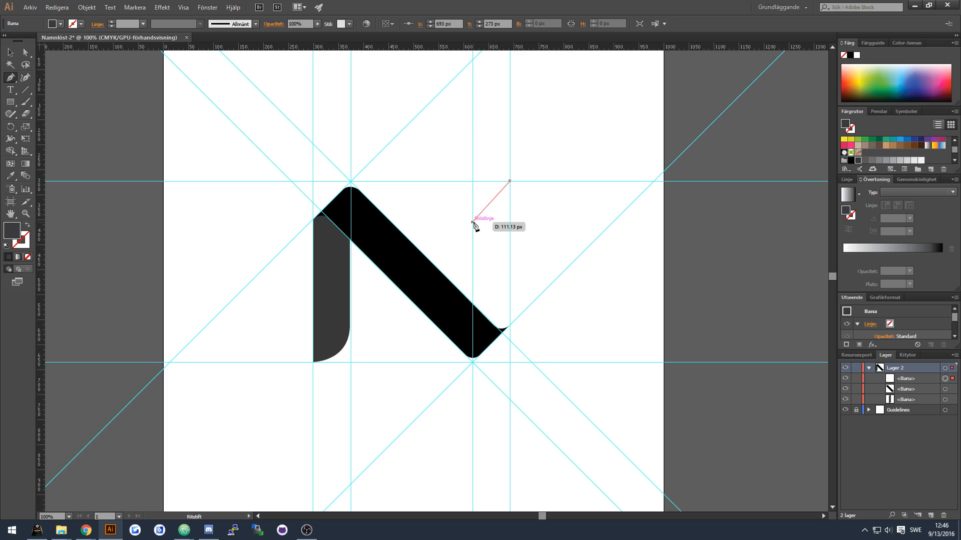
drag(472, 222, 472, 263)
click(472, 345)
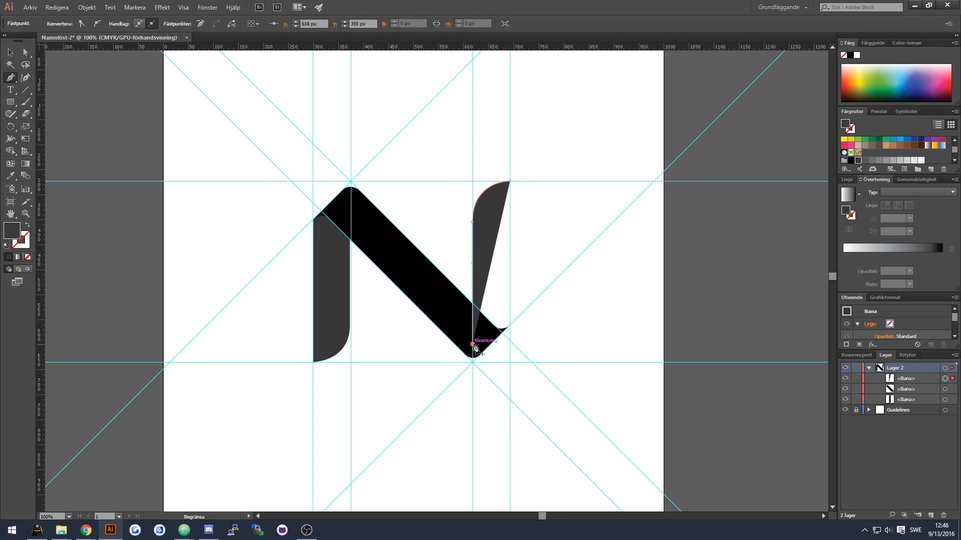
click(491, 345)
click(509, 327)
click(510, 181)
Send the right stem to the back of the layer.
key(v)
right_click(498, 228)
mouse_move(548, 357)
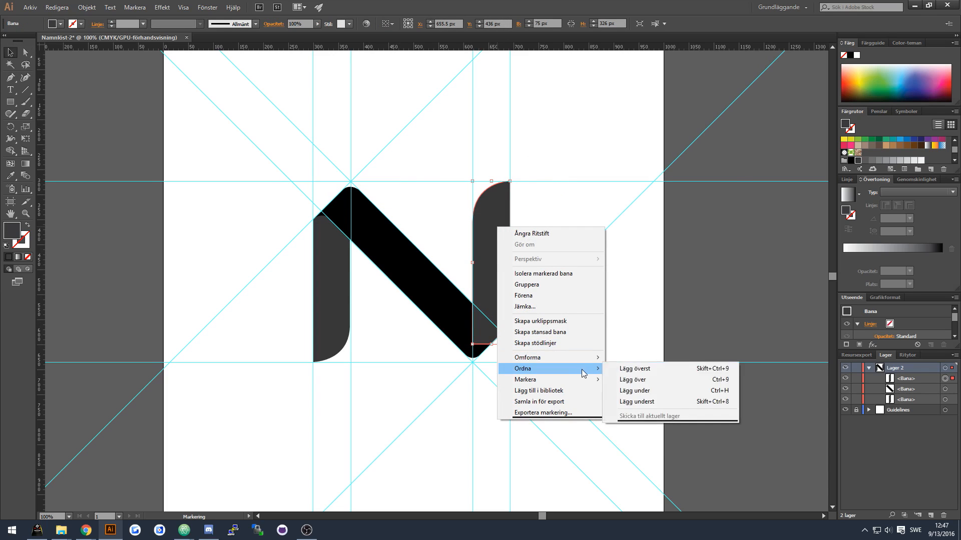
click(630, 402)
Deselect everything and hide the Guidelines layer.
click(511, 258)
click(845, 409)
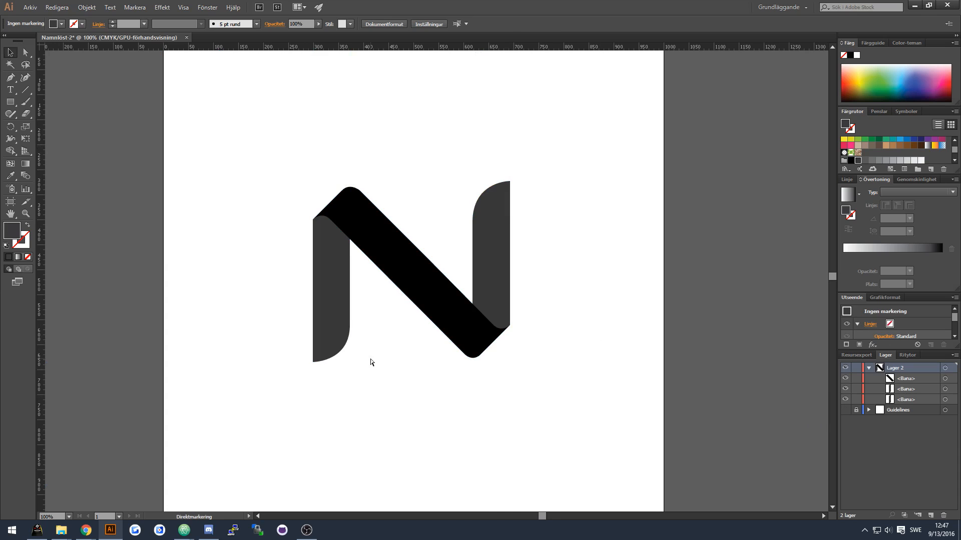
drag(369, 360, 384, 143)
click(240, 175)
alt+scroll(281, 205, down, 1)
Create a new layer and draw a rectangle covering the whole artboard.
key(m)
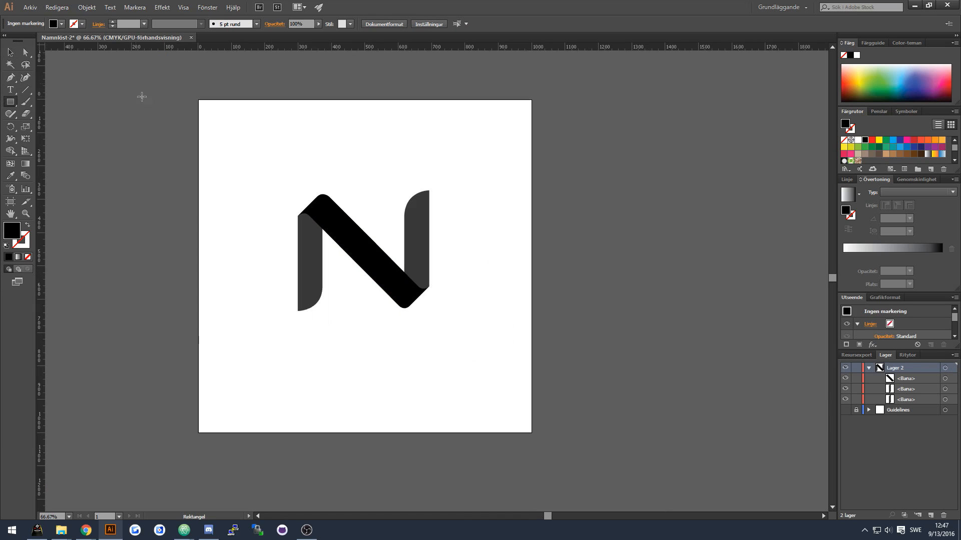
click(931, 516)
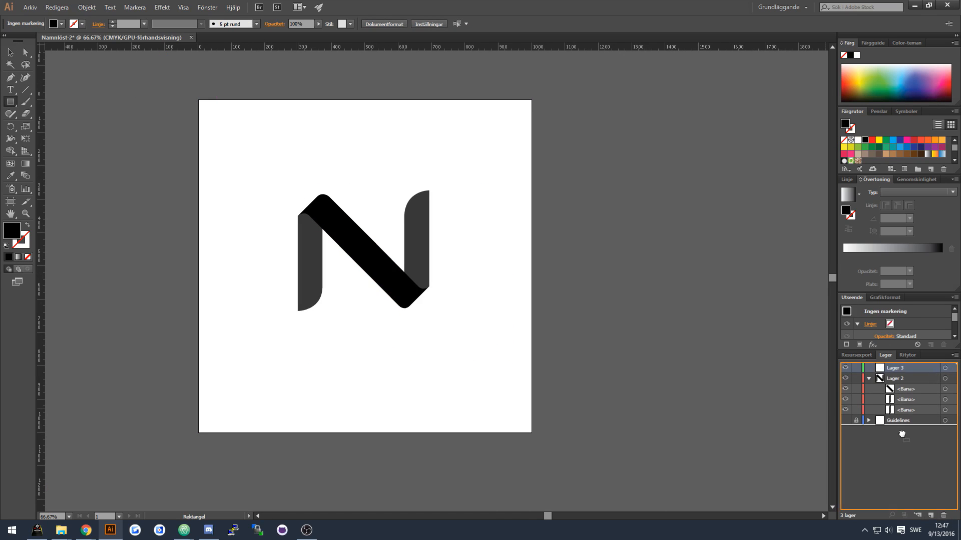
mouse_move(197, 99)
mouse_down()
mouse_move(458, 382)
mouse_move(531, 432)
mouse_up()
Fill the background rectangle with a dark gray colour from the color picker.
click(60, 24)
double_click(12, 230)
drag(351, 296, 348, 288)
click(587, 201)
click(419, 243)
click(503, 282)
Fill the diagonal stroke with white.
click(10, 52)
click(377, 272)
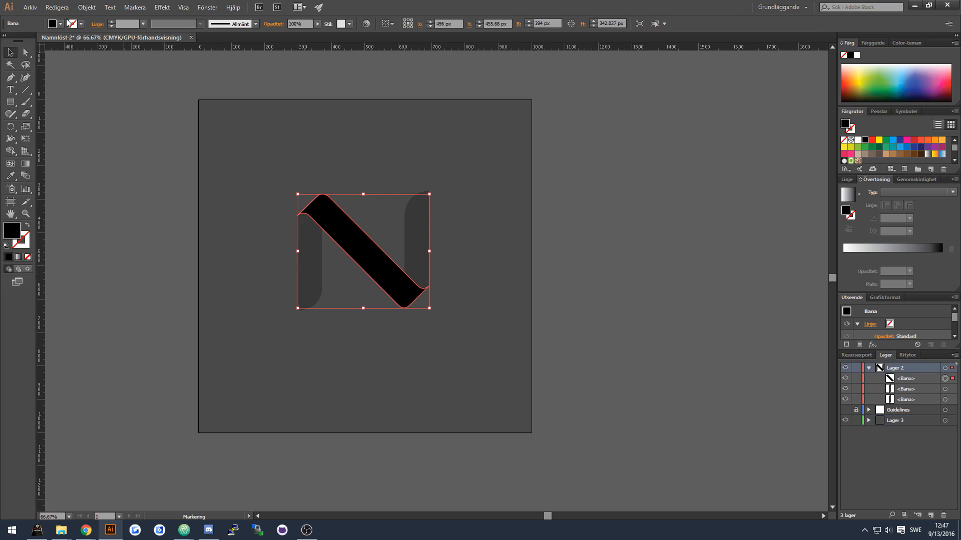
click(60, 23)
click(80, 71)
click(321, 219)
click(311, 246)
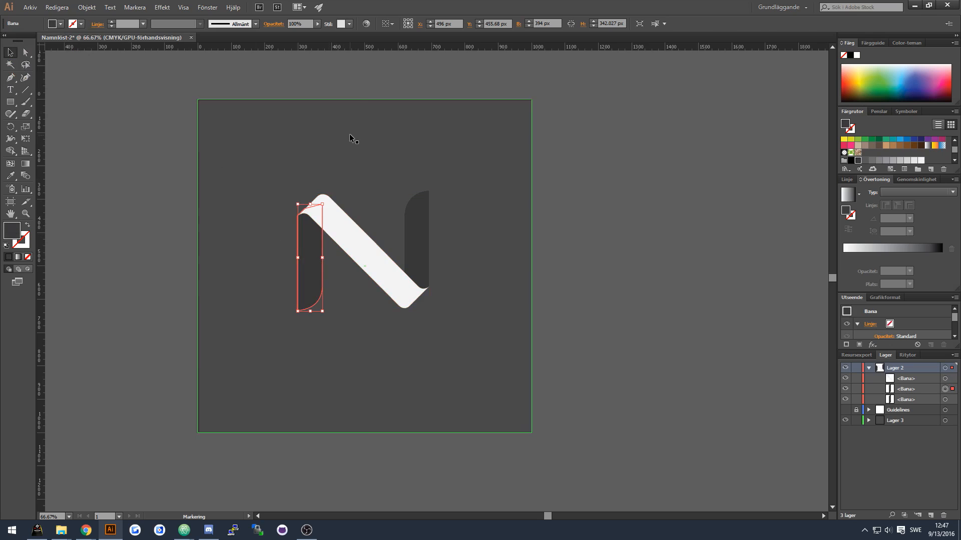
click(351, 140)
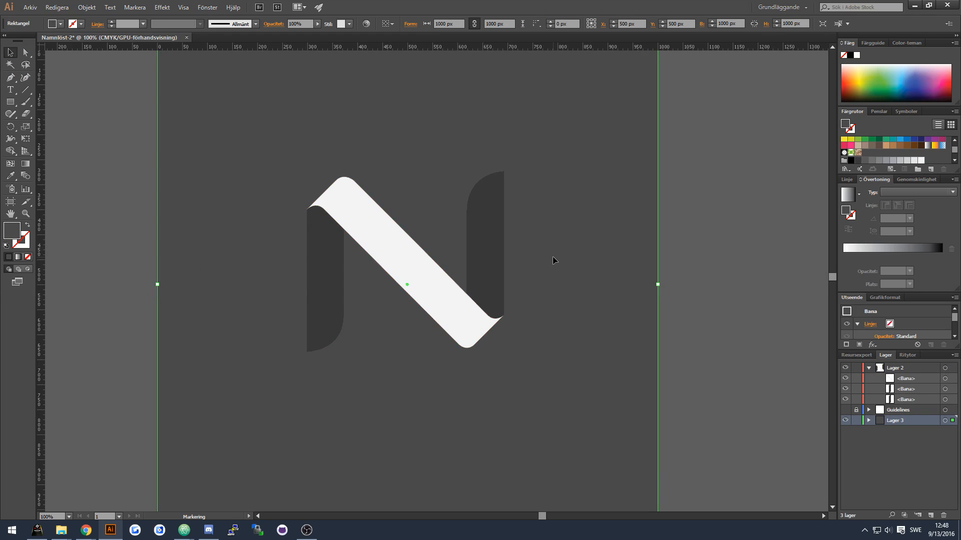
Apply a linear gradient fill to the right stem with a 45° angle.
click(484, 233)
click(61, 24)
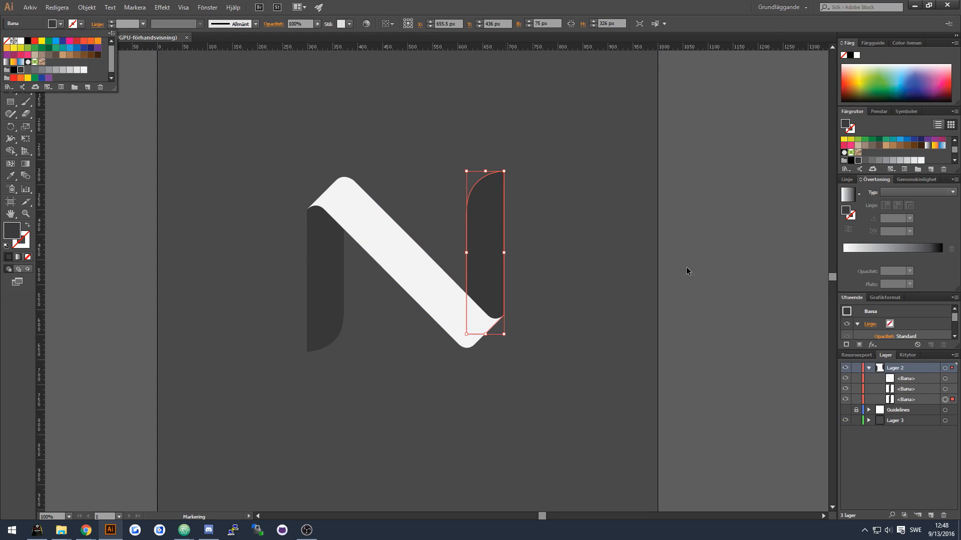
click(846, 196)
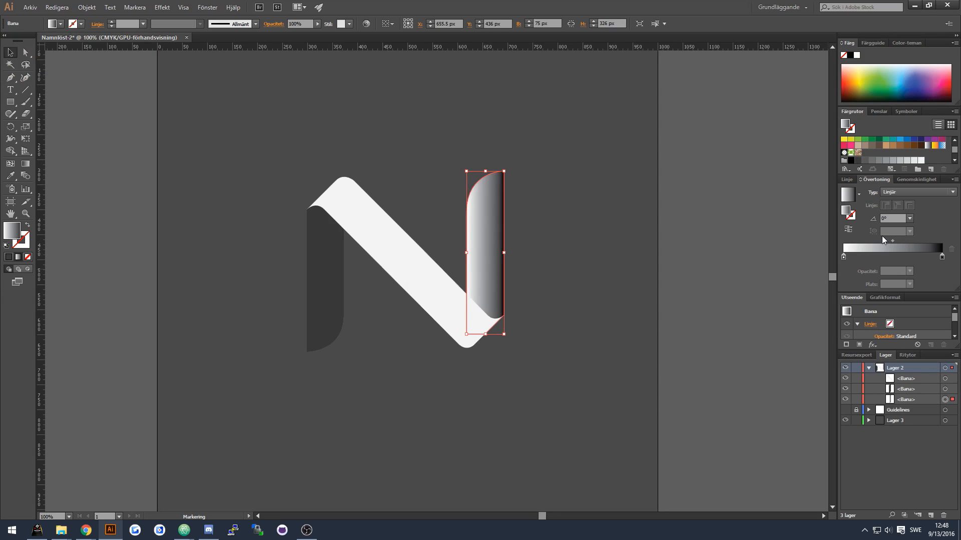
text(45)
key(Return)
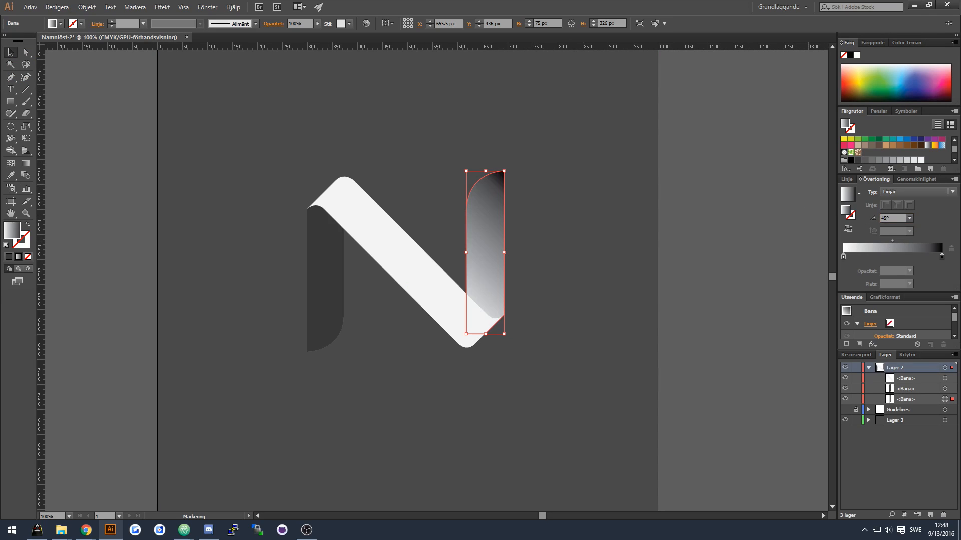
Set the right stem's gradient angle to -45° and adjust the gradient direction.
text(-45)
key(Return)
click(567, 319)
click(489, 273)
click(551, 255)
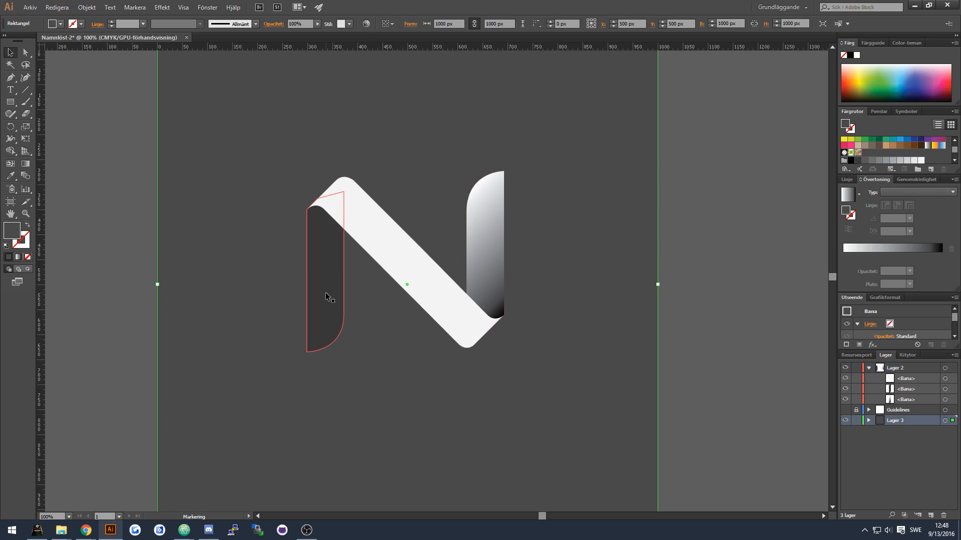
Apply the linear gradient to the left stem and adjust its angle.
click(326, 292)
click(892, 242)
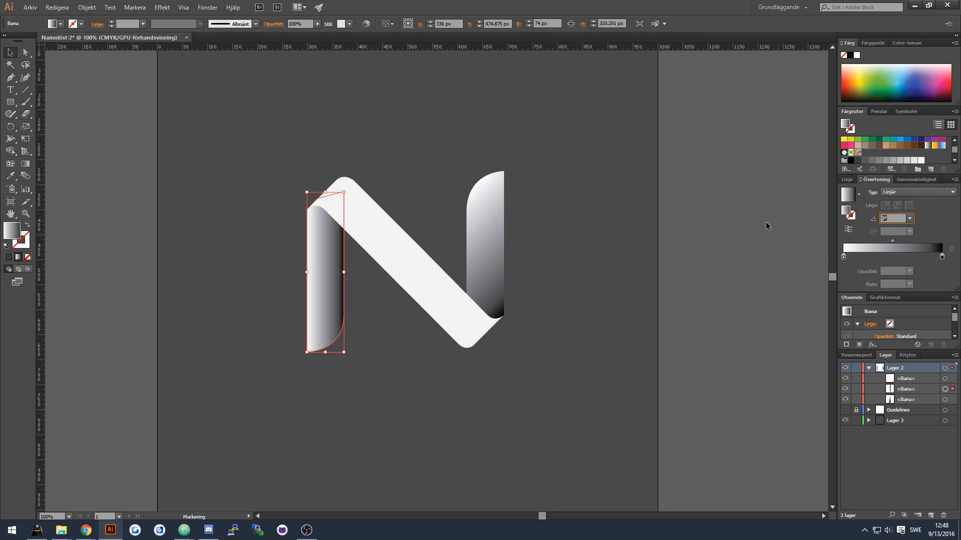
key(Return)
double_click(892, 219)
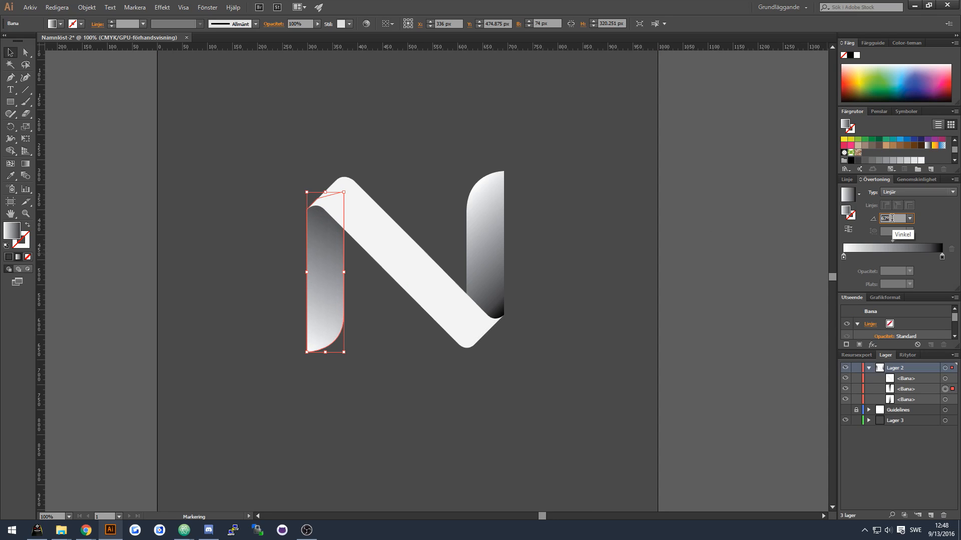
scroll(892, 218, up, 5)
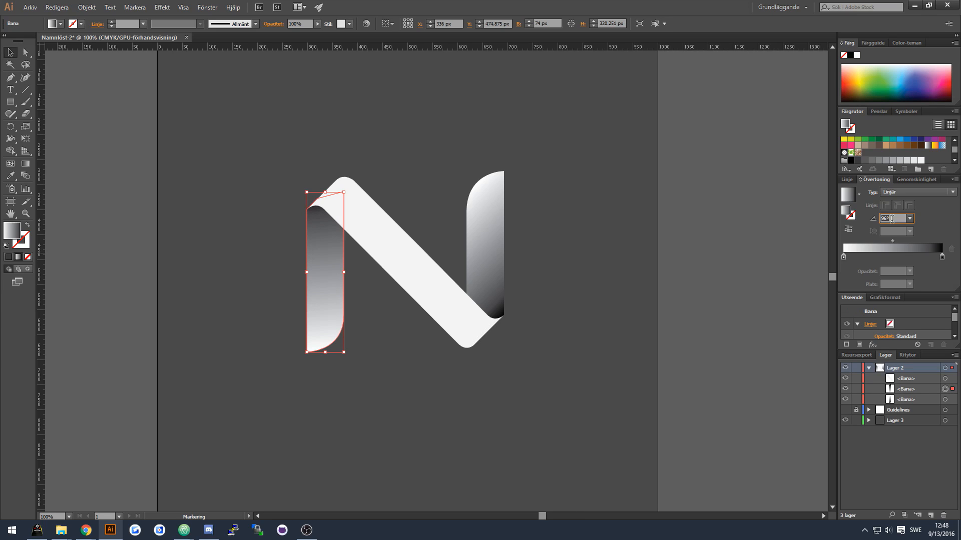
click(490, 260)
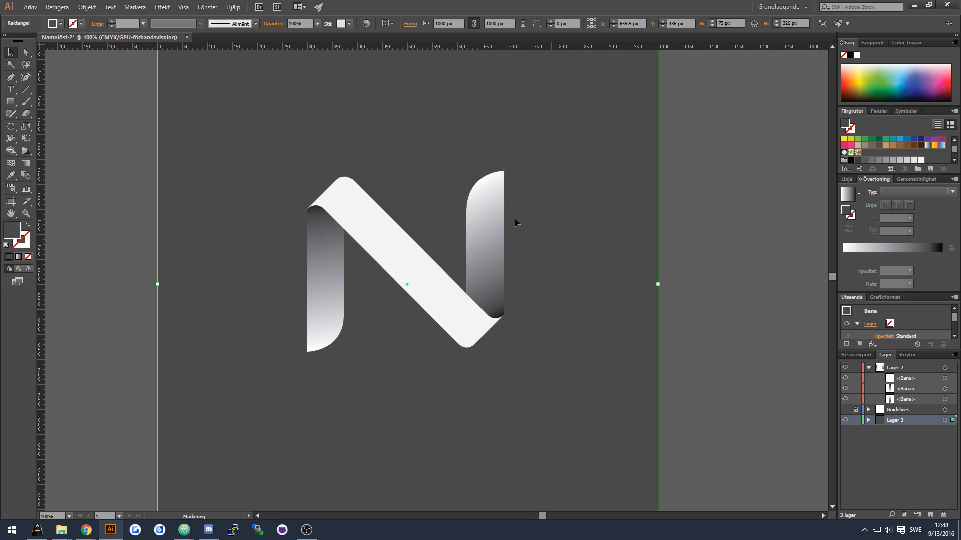
Try to widen the right stem by dragging its right edge.
scroll(545, 360, up, 3)
scroll(433, 220, up, 3)
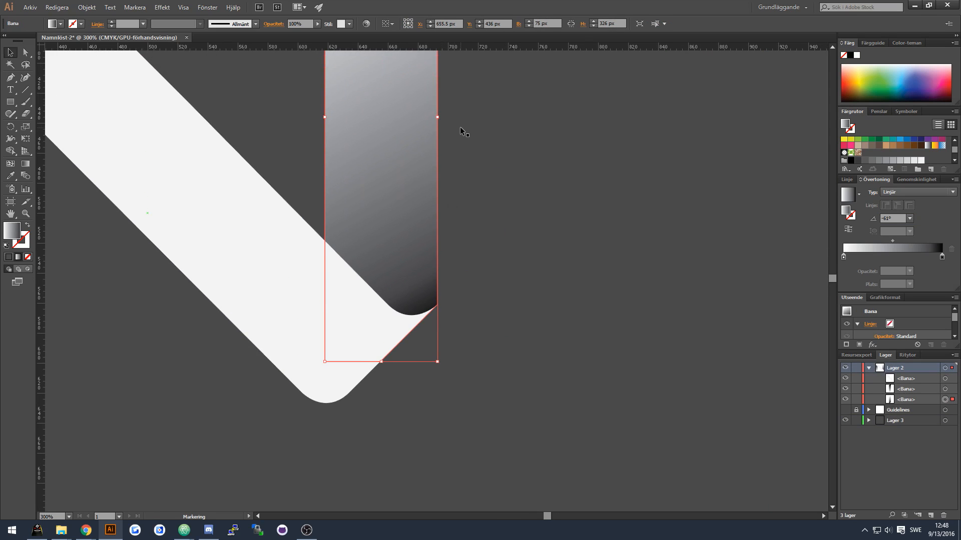
drag(437, 177, 445, 177)
key(ctrl+z)
key(ctrl)
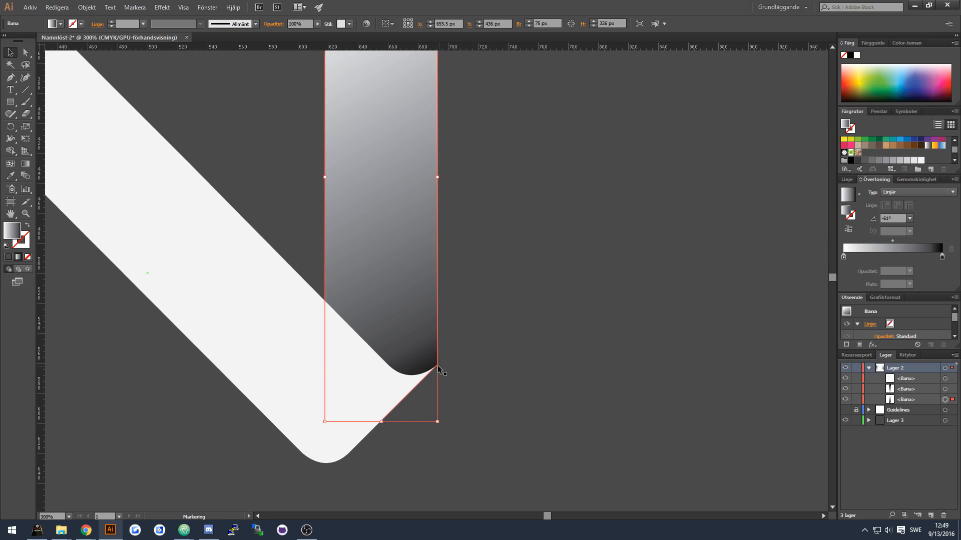
Try to move the right stem's lower right corner with Direct Selection.
click(26, 52)
key(ctrl)
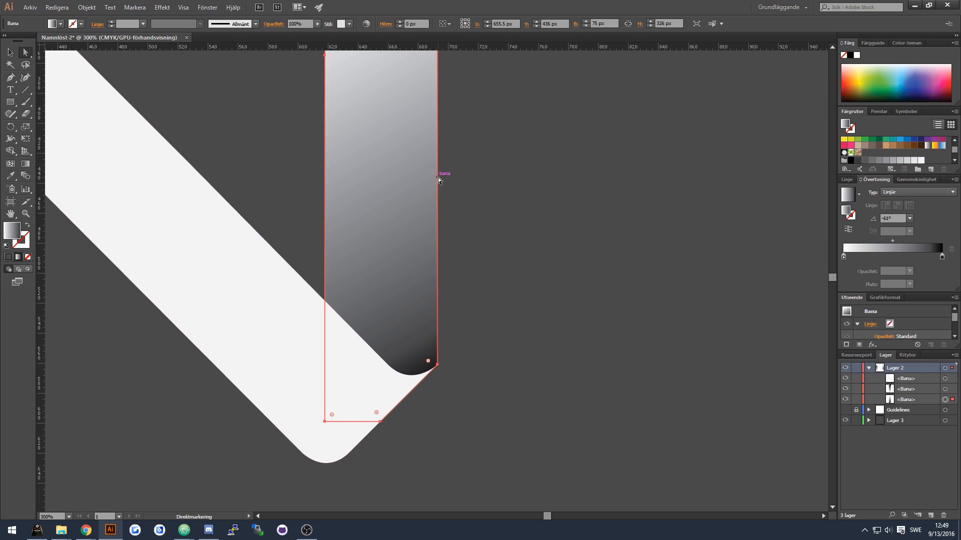
drag(437, 365, 453, 352)
key(ctrl+z)
key(ctrl+z)
Move the right stem's right-side anchors outward with Direct Selection to widen the stem.
scroll(482, 252, up, 5)
drag(436, 124, 452, 129)
scroll(484, 221, down, 3)
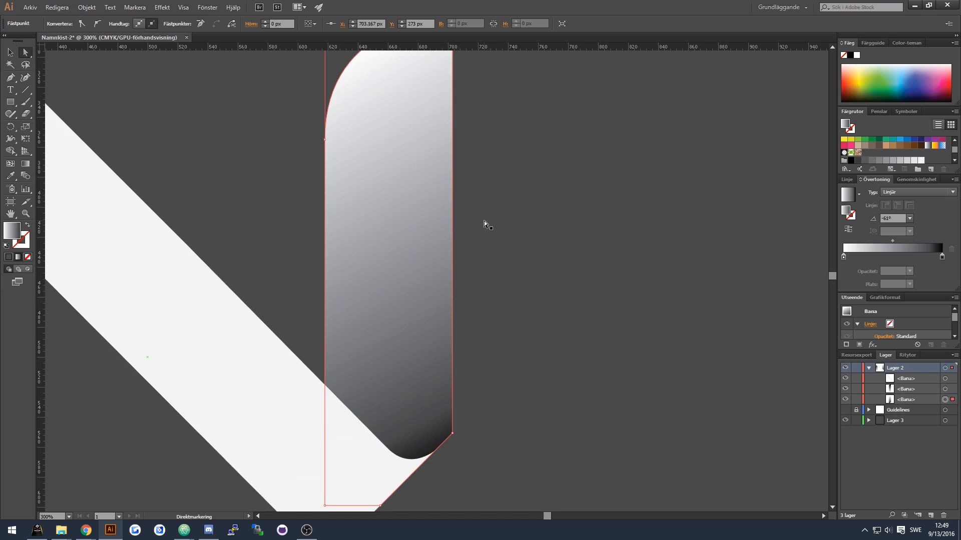
click(470, 314)
Draw a closed filler shape with the Pen tool over the junction of the right stem and diagonal.
scroll(560, 293, down, 2)
key(p)
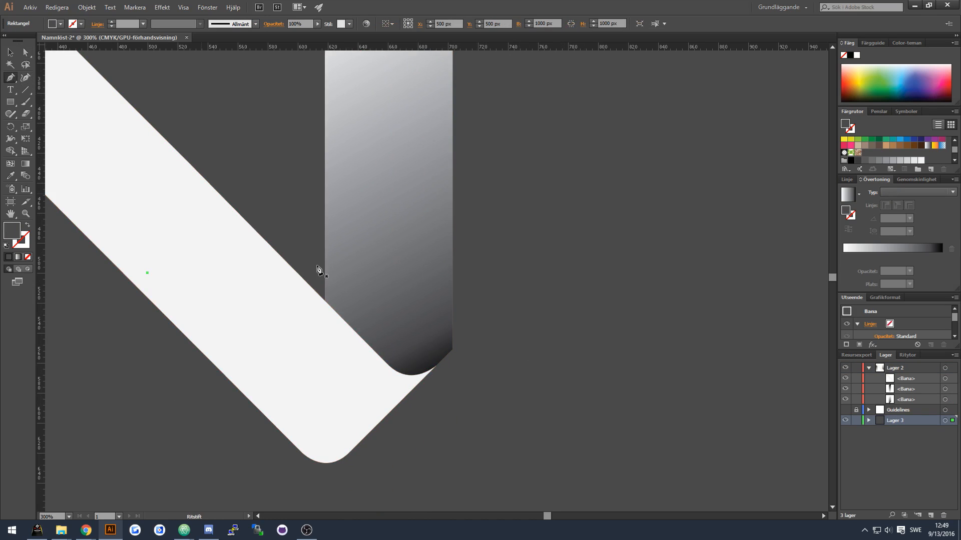
click(397, 404)
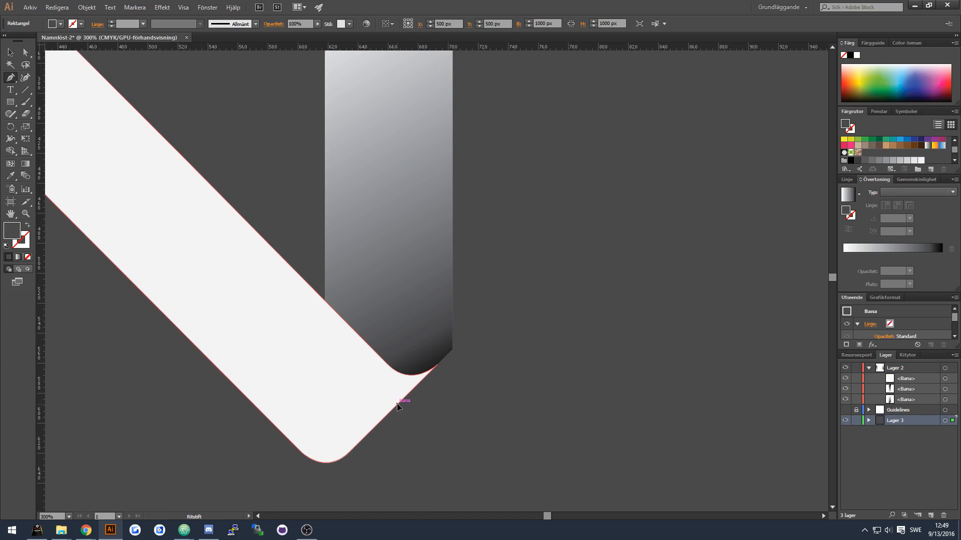
click(437, 365)
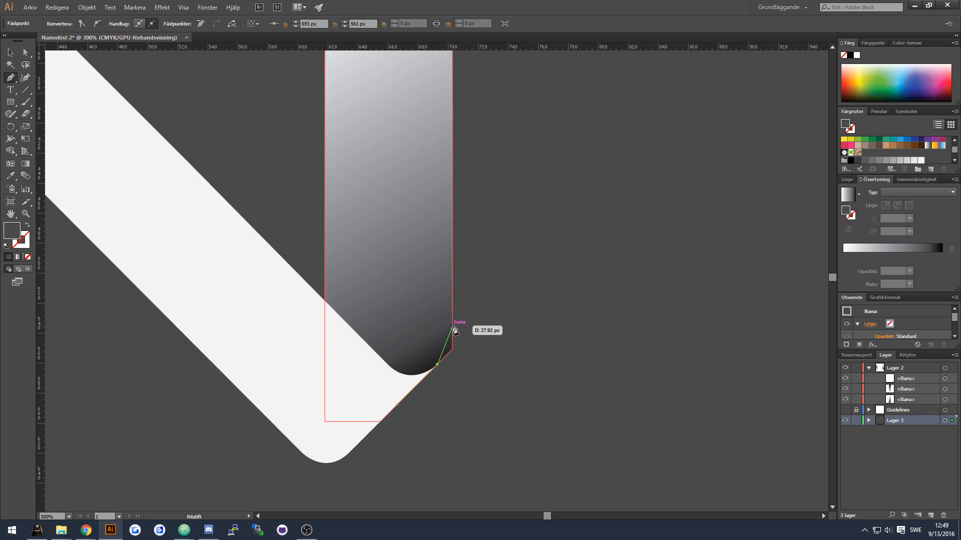
drag(453, 304, 456, 293)
click(473, 279)
click(394, 293)
click(370, 361)
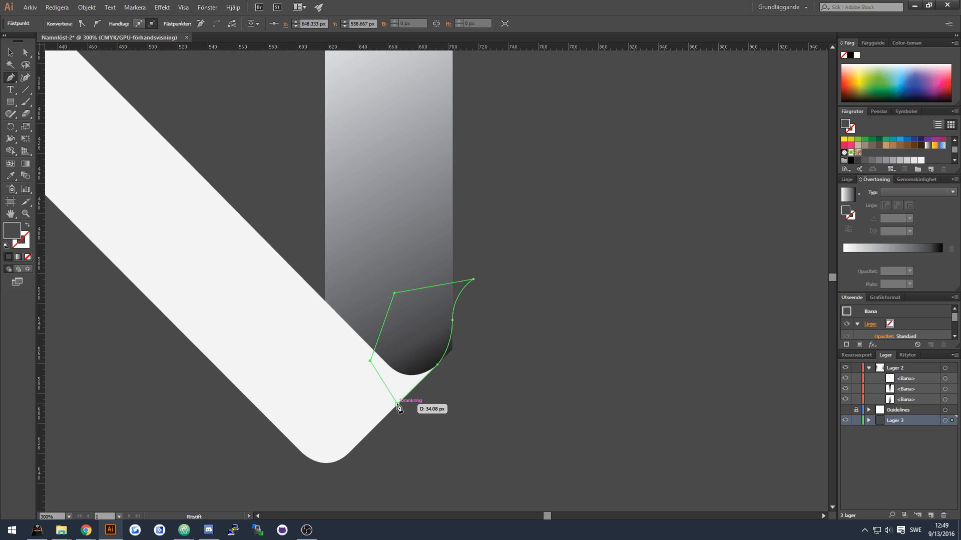
Merge the filler shape into the right stem with the Shape Builder tool.
click(10, 52)
click(443, 310)
key(a)
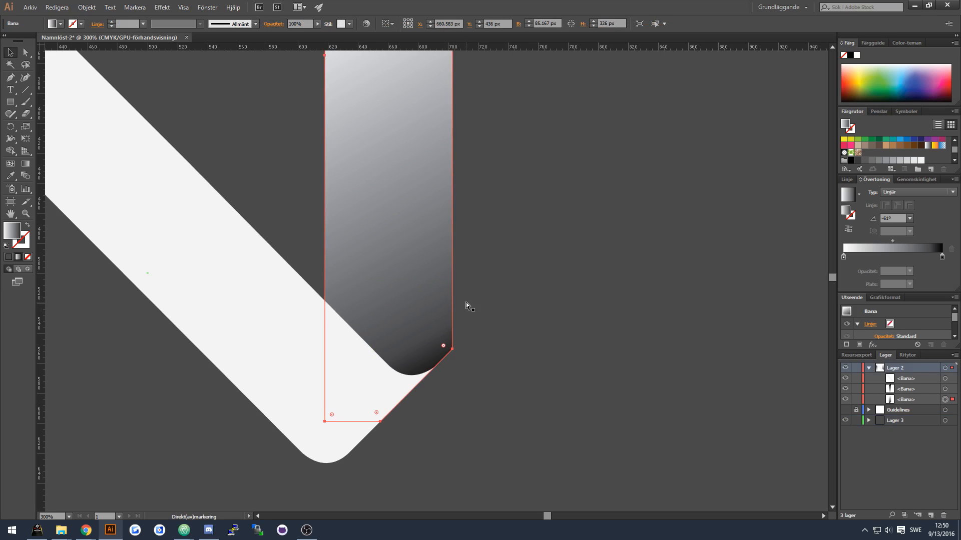
ctrl+shift+click(473, 280)
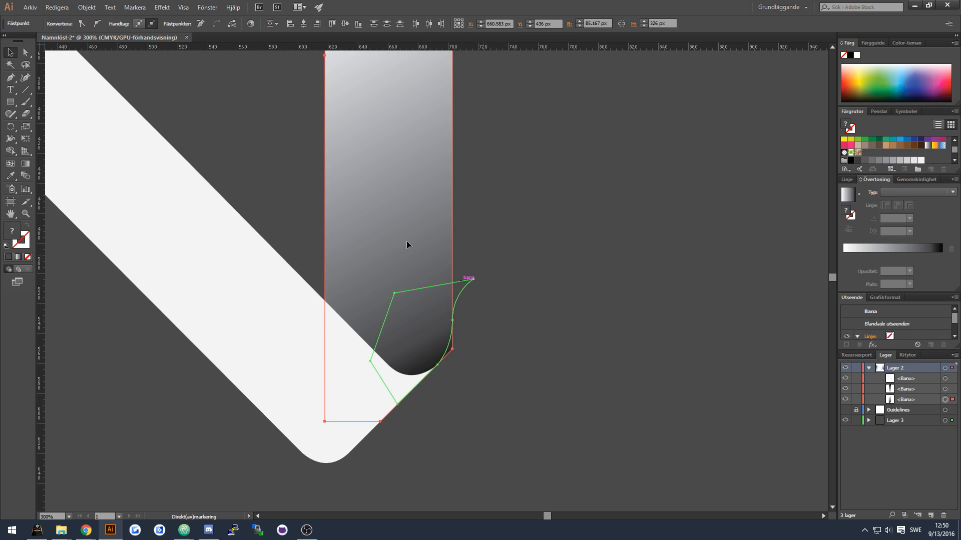
click(11, 151)
alt+click(452, 350)
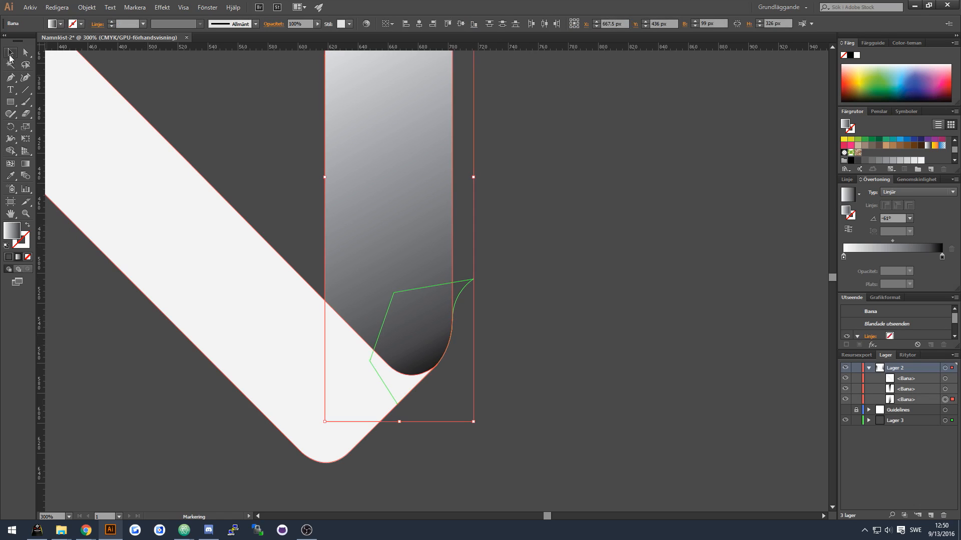
click(491, 402)
Move the left stem's left-side anchors outward with Direct Selection to widen the stem.
scroll(391, 416, right, 2)
scroll(345, 393, left, 12)
scroll(291, 374, down, 2)
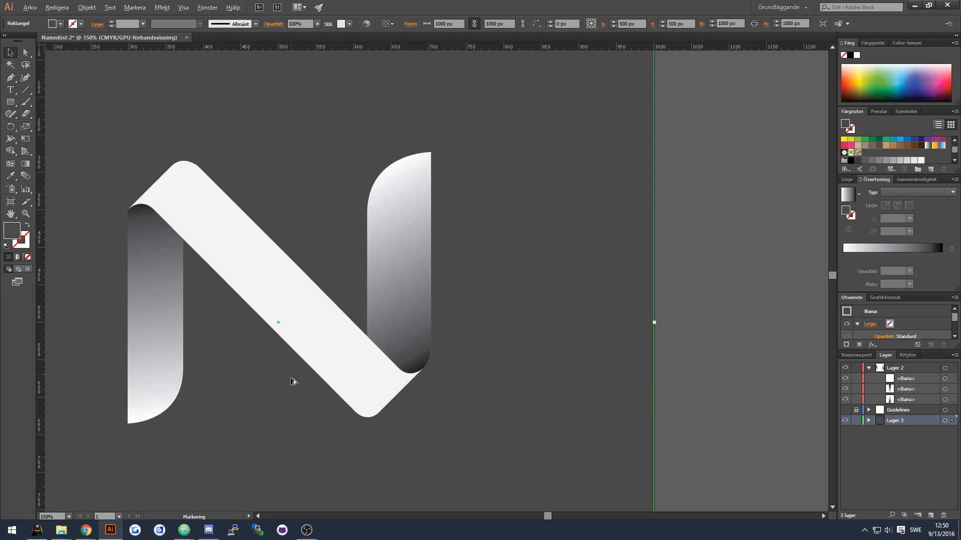
scroll(389, 275, left, 4)
scroll(349, 195, up, 1)
key(a)
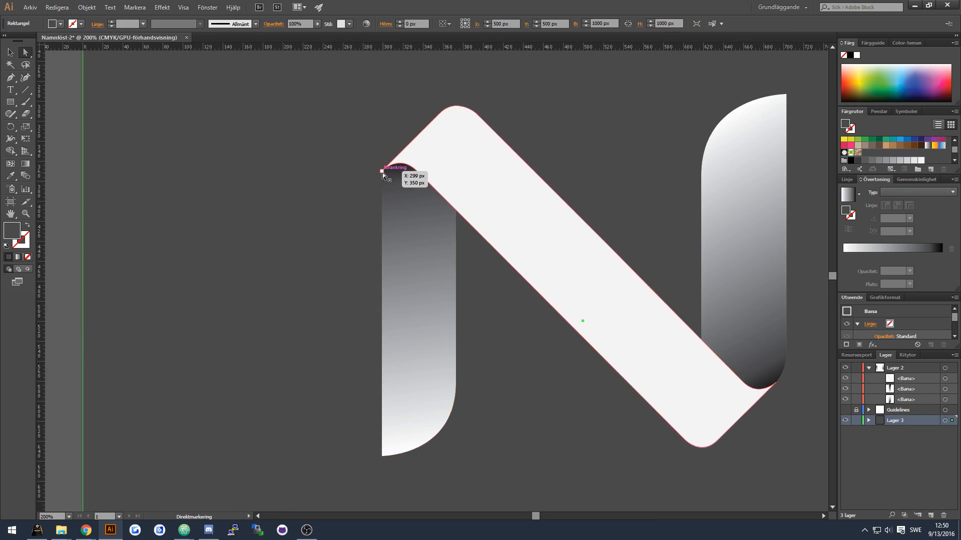
click(382, 173)
shift+click(381, 456)
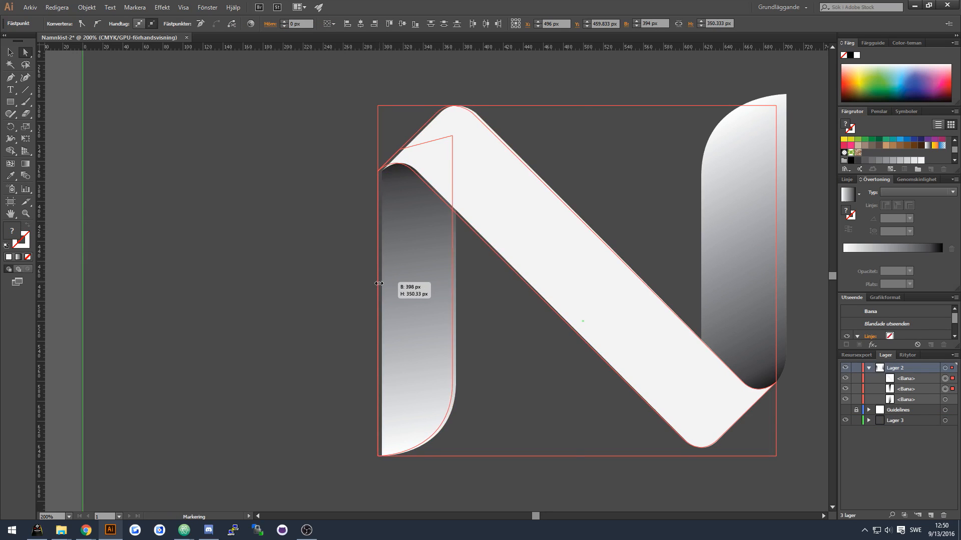
click(380, 173)
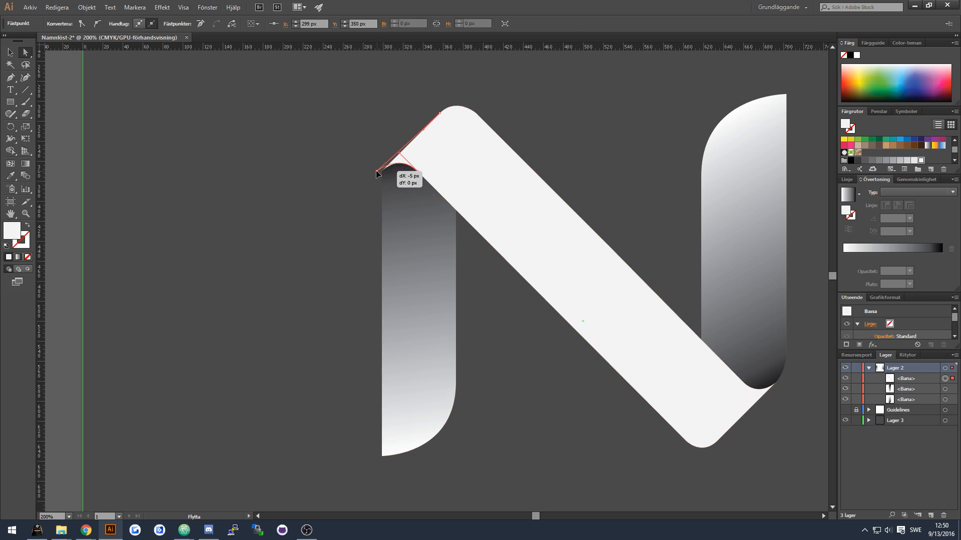
drag(381, 172, 373, 180)
drag(382, 455, 381, 456)
click(347, 356)
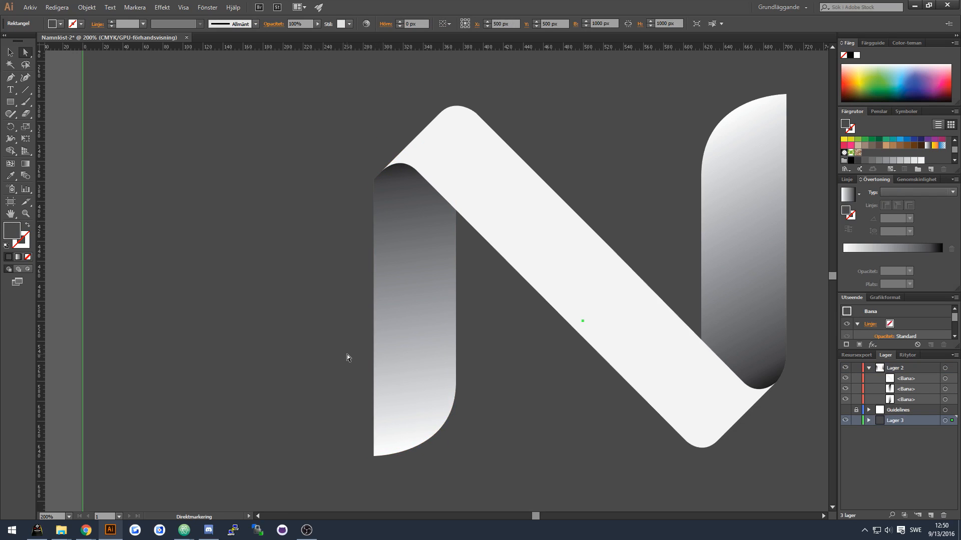
Draw a closed filler shape with the Pen tool over the junction of the left stem and diagonal.
scroll(387, 179, up, 2)
scroll(388, 183, up, 1)
key(p)
click(417, 179)
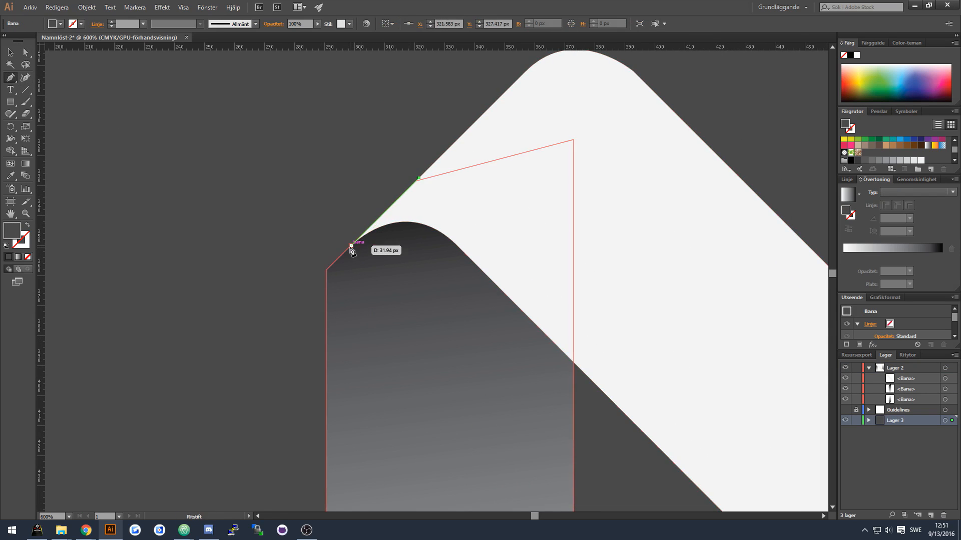
click(350, 246)
drag(327, 313, 322, 354)
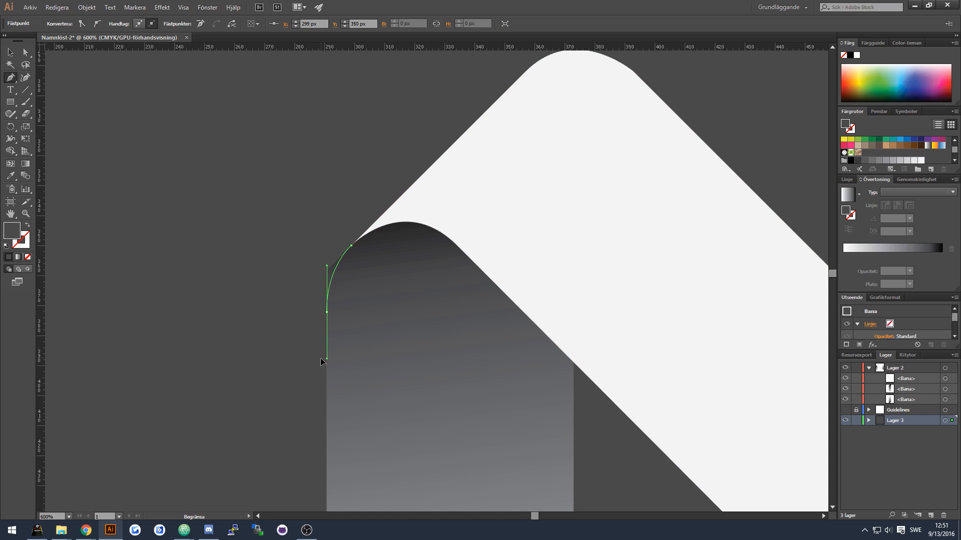
click(311, 382)
click(369, 388)
click(434, 197)
click(418, 179)
Merge the filler shape into the left stem with the Shape Builder tool.
key(v)
click(343, 279)
key(a)
key(v)
click(314, 326)
click(428, 185)
click(349, 272)
key(a)
click(313, 366)
shift+click(343, 330)
key(v)
key(shift+m)
alt+click(329, 276)
click(10, 52)
click(288, 233)
Lock the background layer Lager 3 so only the letter shapes can be selected.
scroll(288, 233, down, 6)
scroll(288, 234, up, 1)
drag(540, 516, 538, 516)
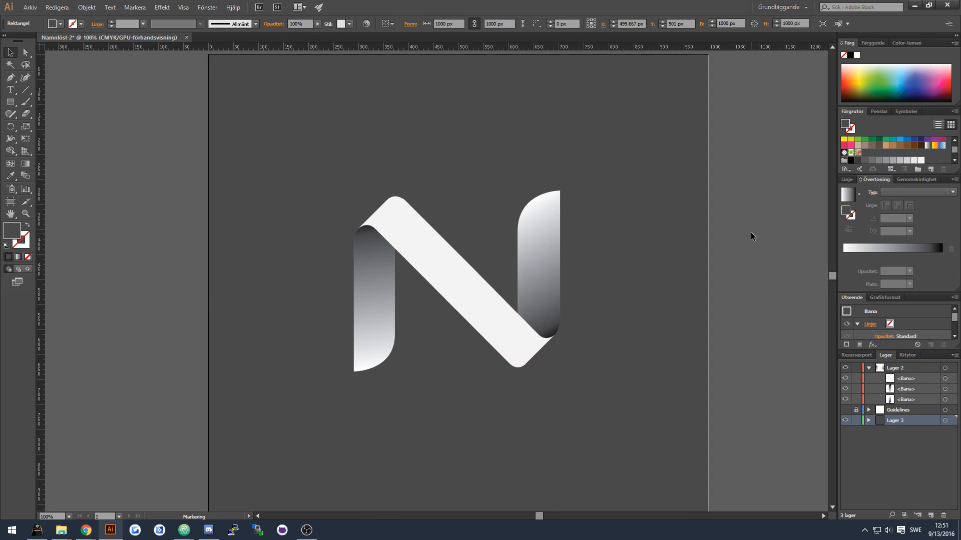
click(750, 232)
click(856, 421)
drag(357, 175, 626, 408)
key(a)
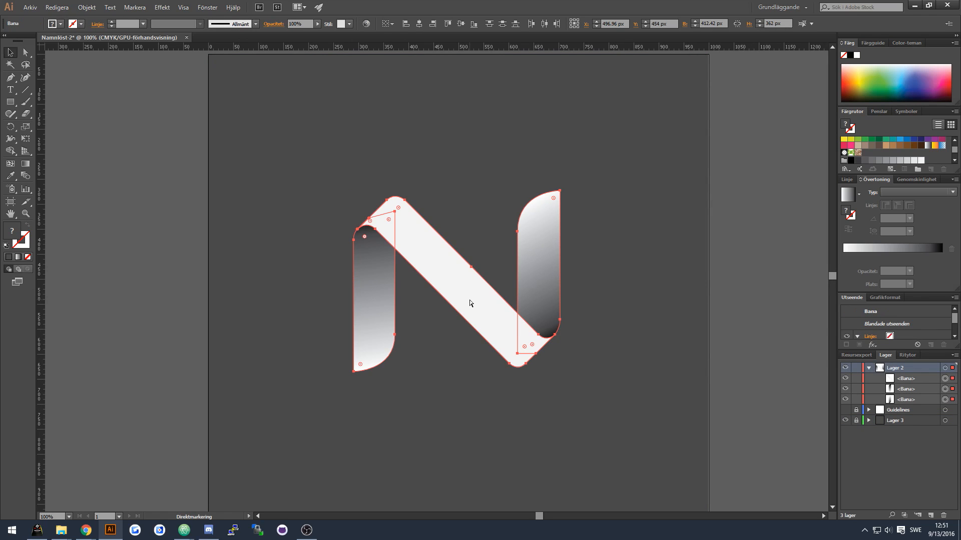
click(649, 295)
Select all the letter shapes, nudge them down slightly and scale them up on the artboard.
scroll(649, 295, up, 1)
drag(542, 516, 546, 517)
scroll(410, 428, down, 1)
scroll(416, 425, down, 6)
key(ctrl+a)
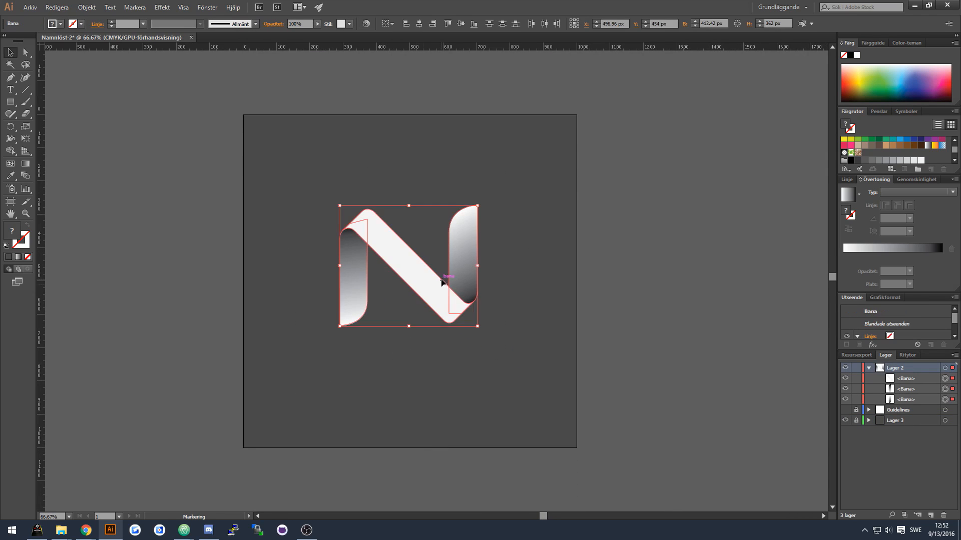
drag(442, 281, 443, 296)
drag(479, 221, 507, 206)
click(654, 248)
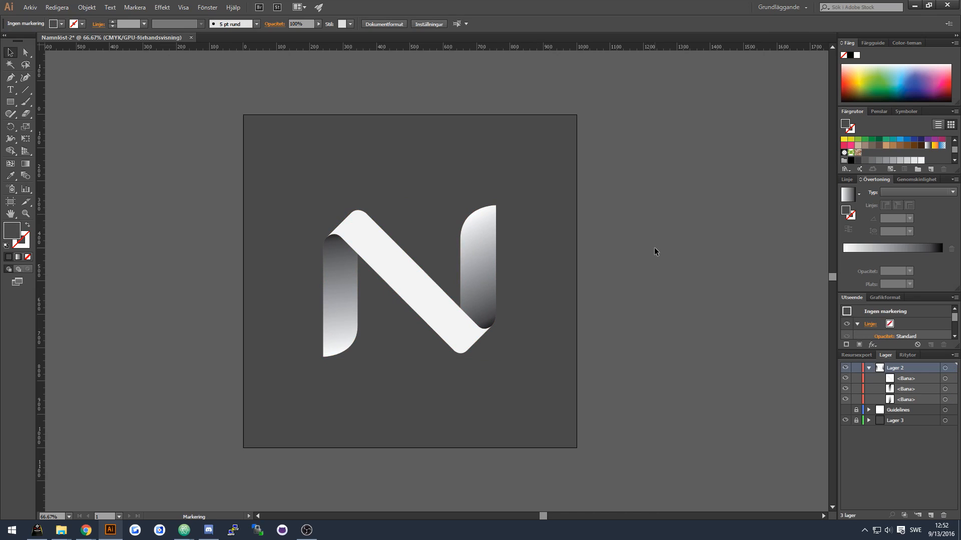